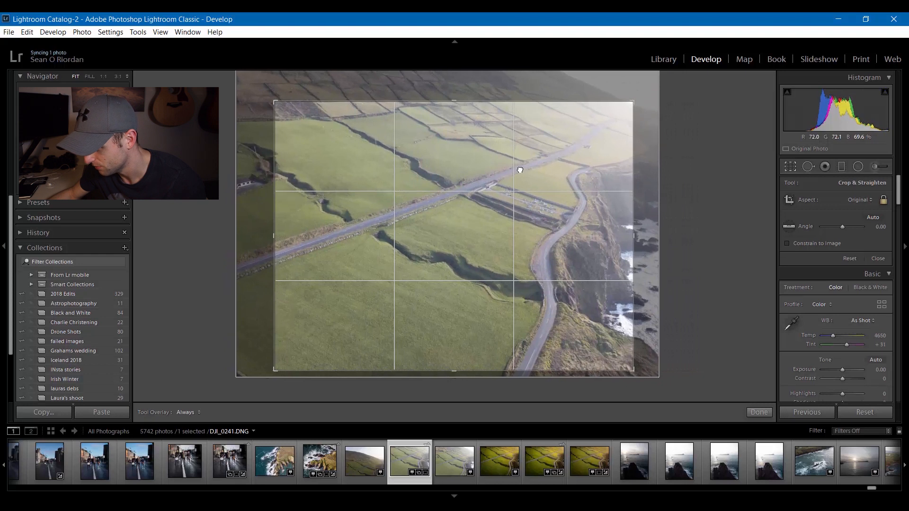
Crop the aerial photo slightly tighter at its original aspect ratio around the fields and winding road, and apply the crop
{"action": "left_click_drag", "start_coordinate": [632, 103], "coordinate": [628, 106]}
{"action": "left_click_drag", "start_coordinate": [556, 150], "coordinate": [546, 162]}
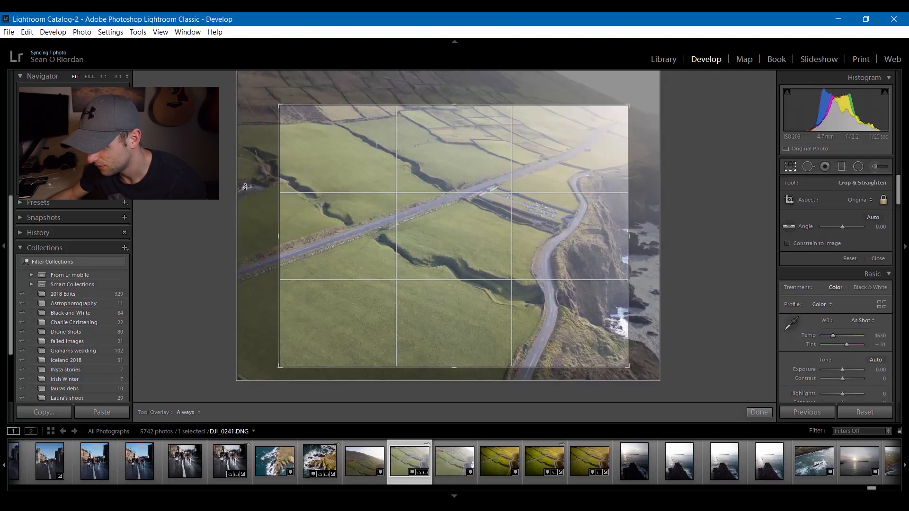
{"action": "left_click_drag", "start_coordinate": [543, 234], "coordinate": [544, 233]}
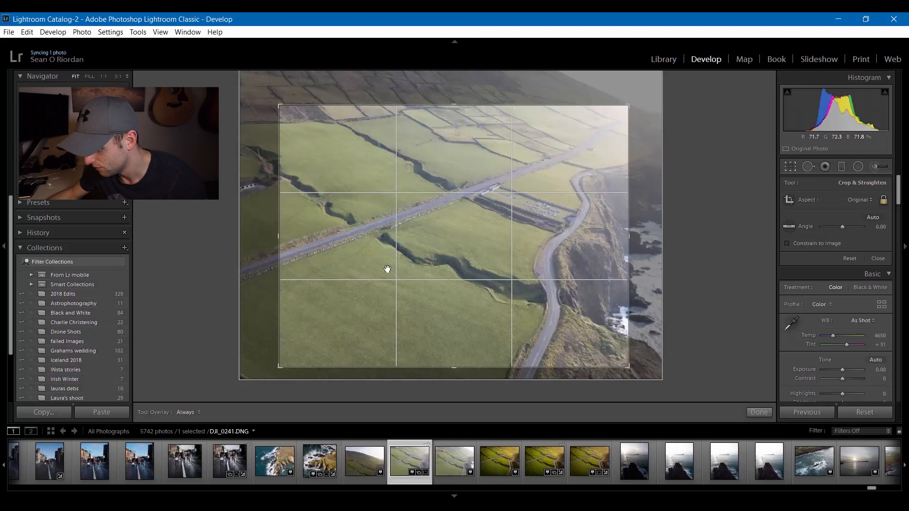
{"action": "left_click_drag", "start_coordinate": [277, 312], "coordinate": [275, 311]}
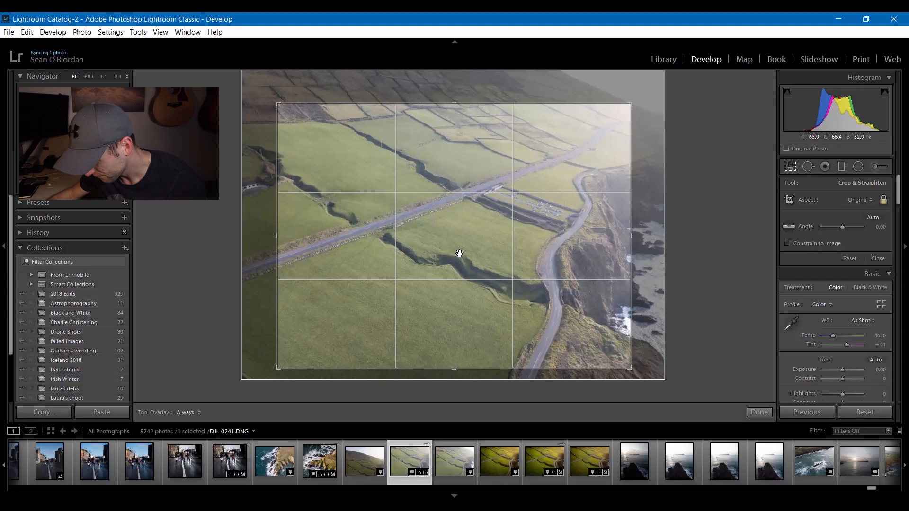
{"action": "mouse_move", "coordinate": [565, 314]}
{"action": "left_mouse_down"}
{"action": "mouse_move", "coordinate": [623, 315]}
{"action": "mouse_move", "coordinate": [569, 313]}
{"action": "left_mouse_up"}
{"action": "left_click", "coordinate": [757, 413]}
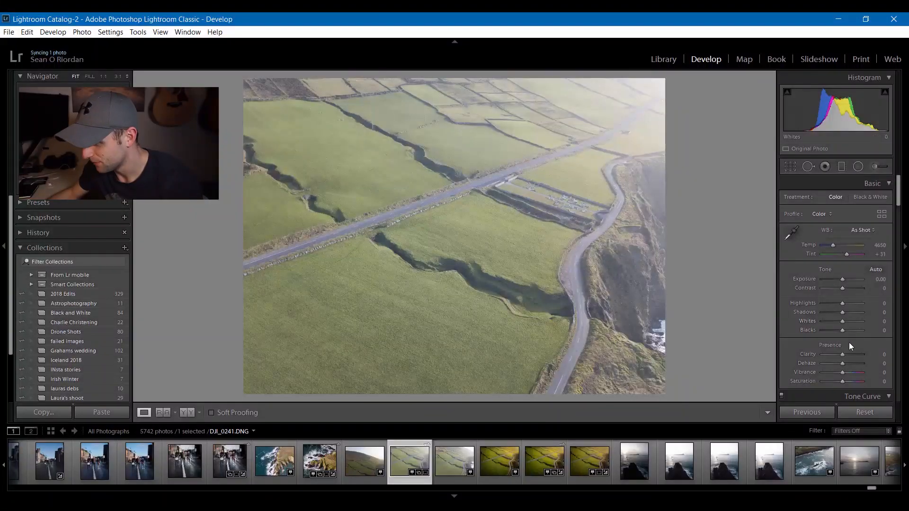
Set Dehaze to +45 and warm the white balance temperature to 5650
{"action": "left_click_drag", "start_coordinate": [841, 364], "coordinate": [849, 364]}
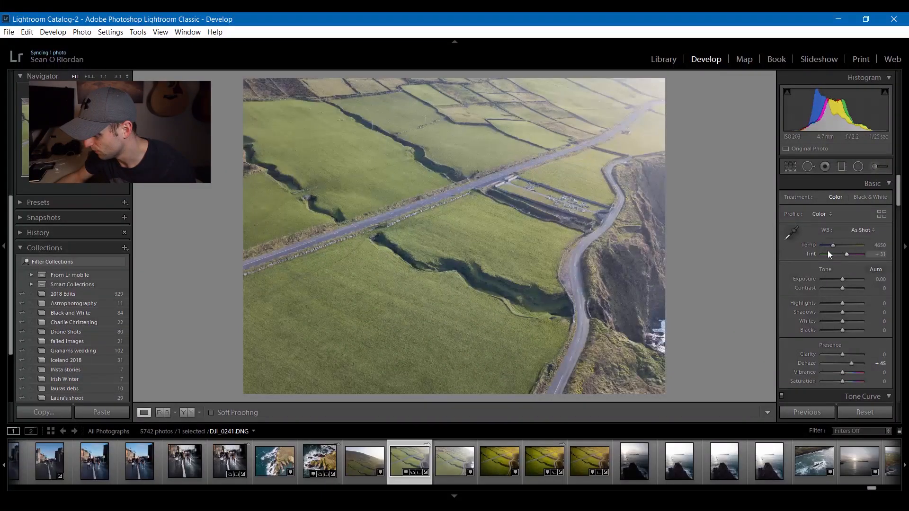
{"action": "left_click_drag", "start_coordinate": [834, 245], "coordinate": [835, 245]}
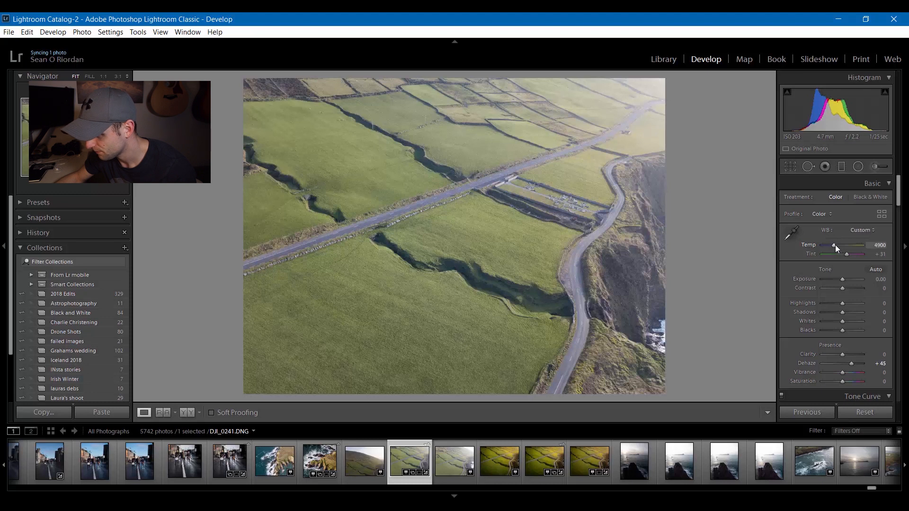
{"action": "key", "text": "Up"}
{"action": "key", "text": "Up"}
{"action": "key", "text": "Up"}
{"action": "key", "text": "Up"}
{"action": "key", "text": "Up"}
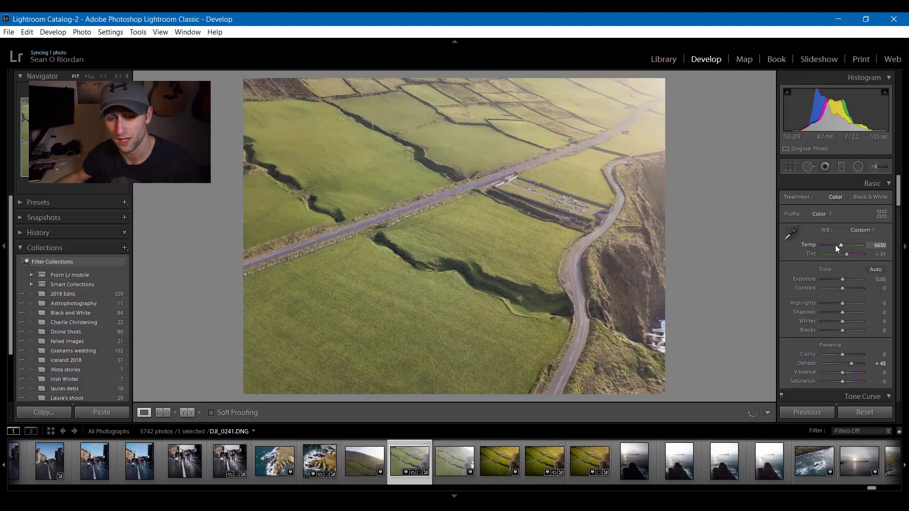
{"action": "key", "text": "Down"}
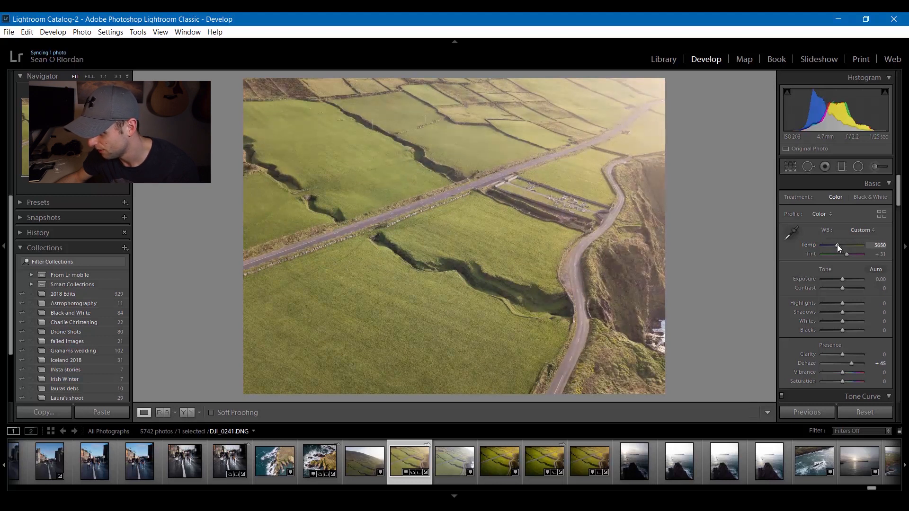
{"action": "key", "text": "Down"}
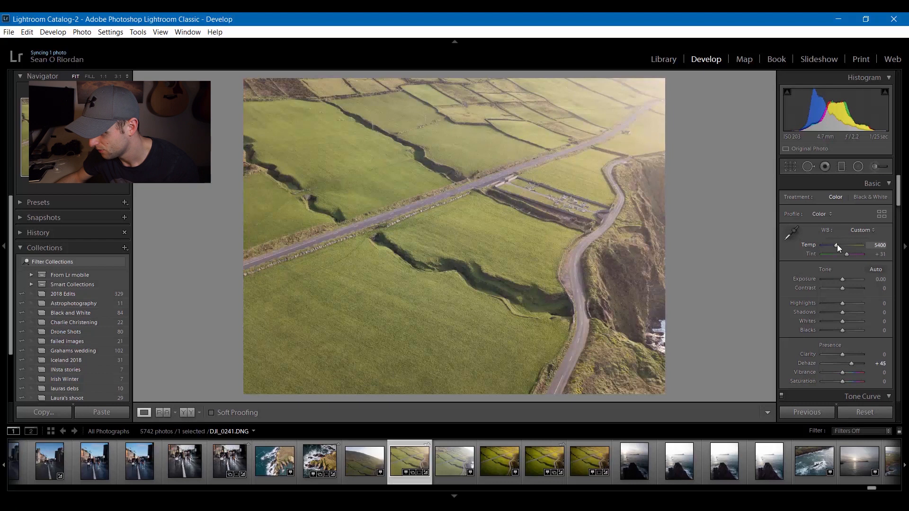
{"action": "key", "text": "Up"}
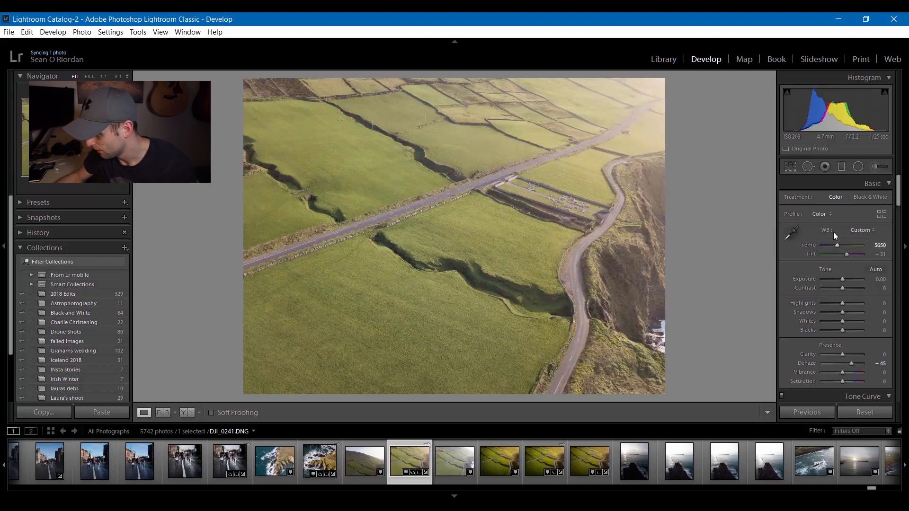
Set Contrast to +33, Blacks to -29 and Highlights to -74 for the whole photo
{"action": "left_click_drag", "start_coordinate": [841, 290], "coordinate": [848, 291]}
{"action": "left_click_drag", "start_coordinate": [842, 333], "coordinate": [835, 333]}
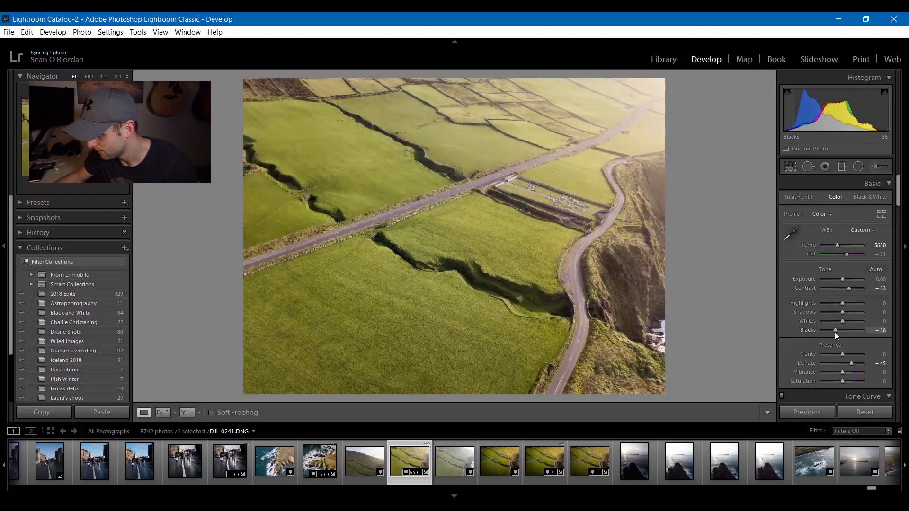
{"action": "left_click_drag", "start_coordinate": [835, 332], "coordinate": [836, 332]}
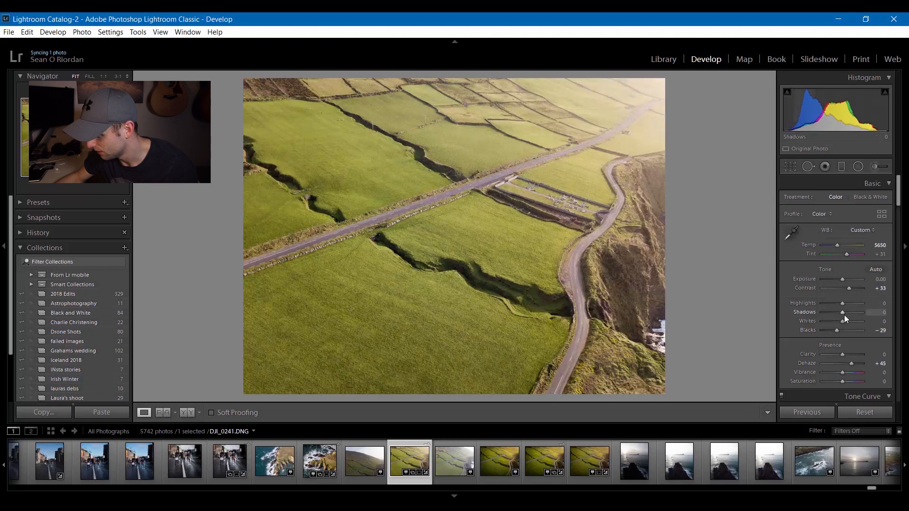
{"action": "left_click_drag", "start_coordinate": [845, 306], "coordinate": [828, 305]}
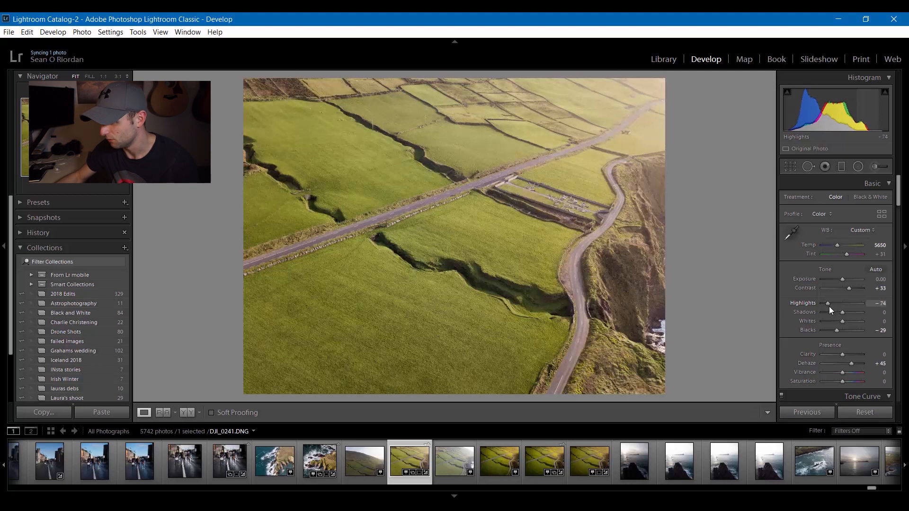
Reset the Radial Filter's effect values and draw a wide elliptical filter over the bright upper-right corner of the photo
{"action": "left_click", "coordinate": [862, 168]}
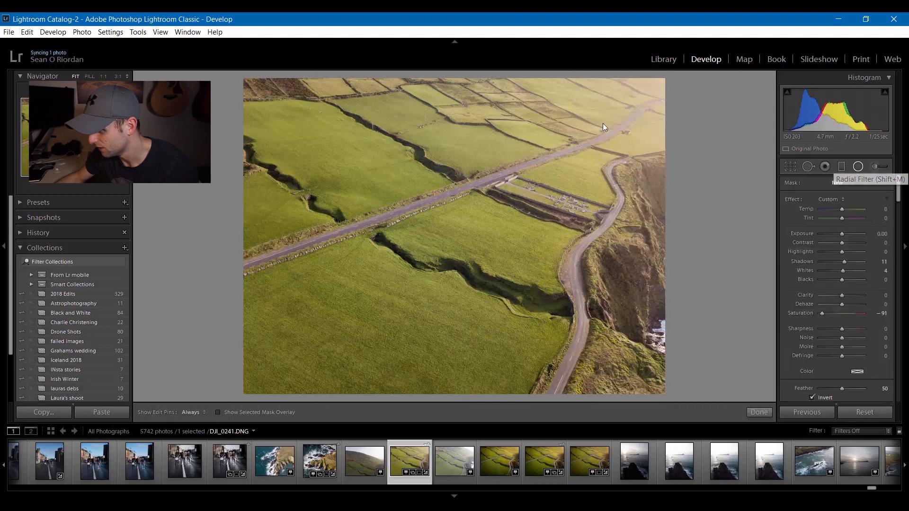
{"action": "double_click", "coordinate": [791, 203]}
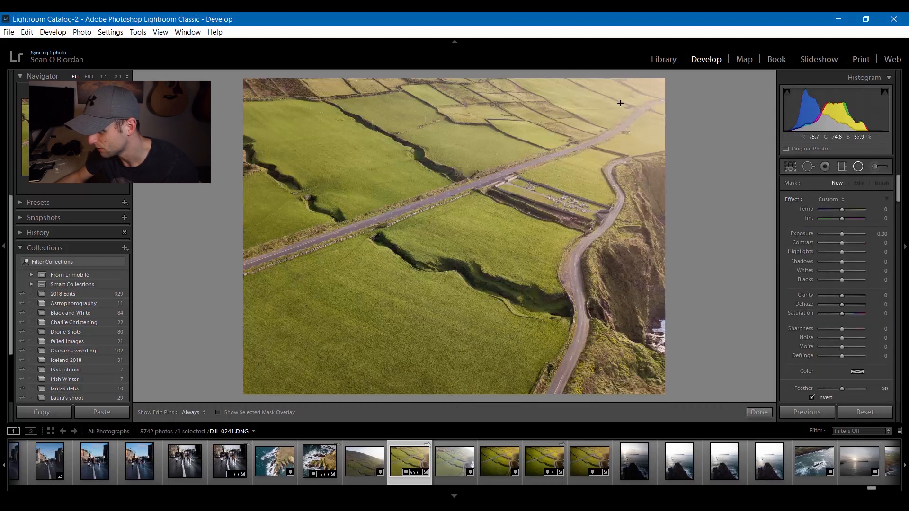
{"action": "left_click_drag", "start_coordinate": [664, 129], "coordinate": [732, 167]}
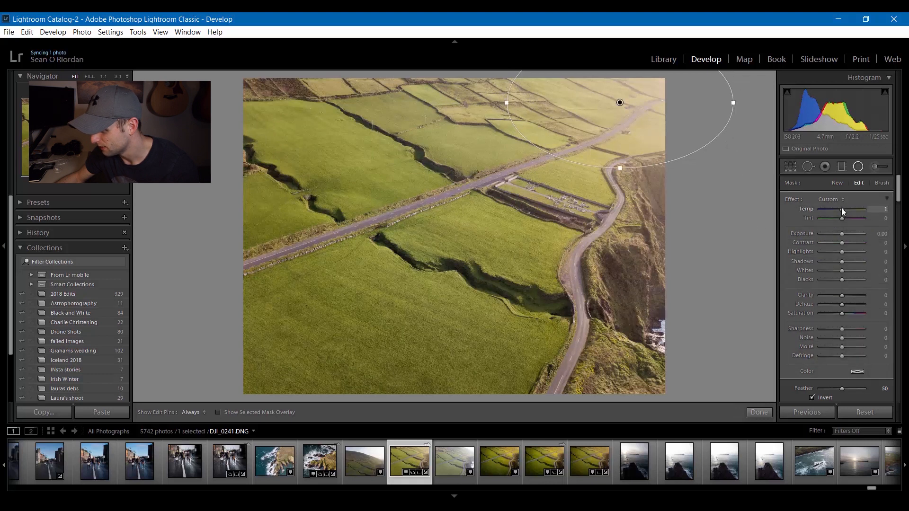
Set the radial filter's Temp to 5, Contrast to 15, Blacks to -15 and Clarity to -26, and finish the filter
{"action": "left_click_drag", "start_coordinate": [841, 208], "coordinate": [842, 209]}
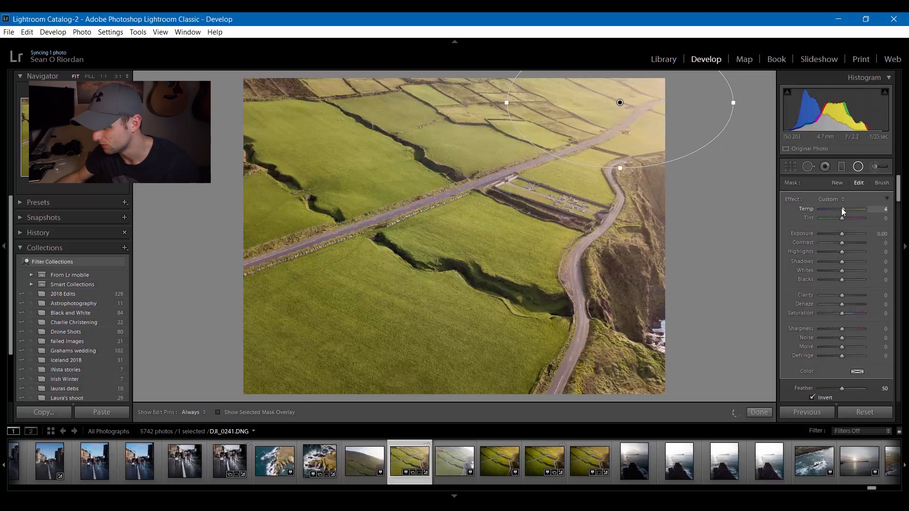
{"action": "left_click_drag", "start_coordinate": [842, 209], "coordinate": [844, 211]}
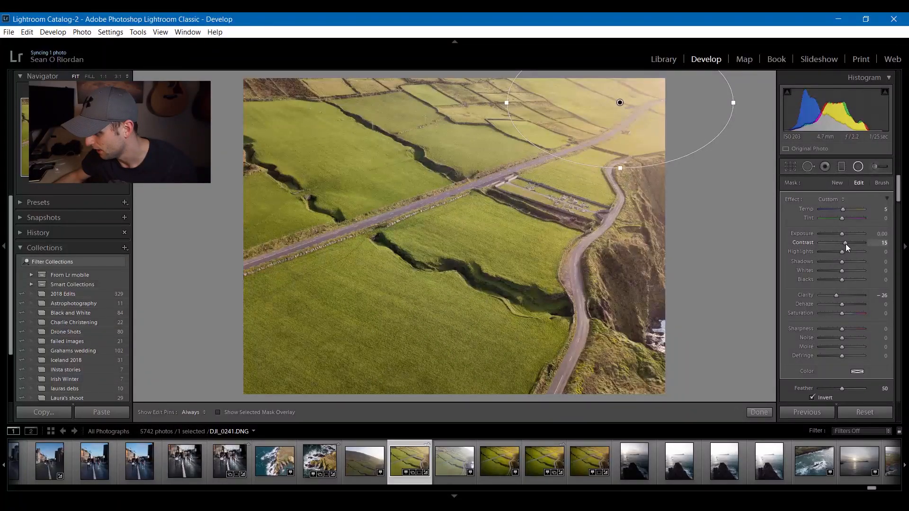
{"action": "left_click_drag", "start_coordinate": [842, 278], "coordinate": [839, 279]}
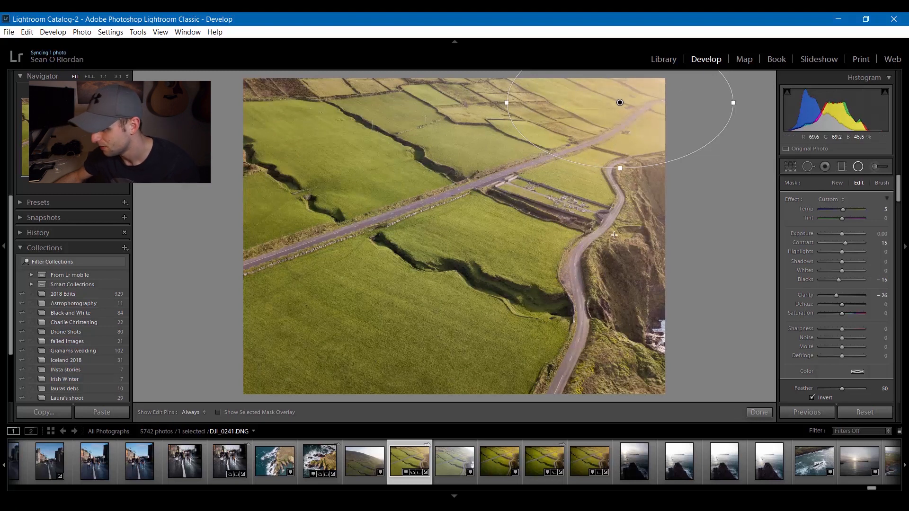
{"action": "left_click", "coordinate": [757, 412]}
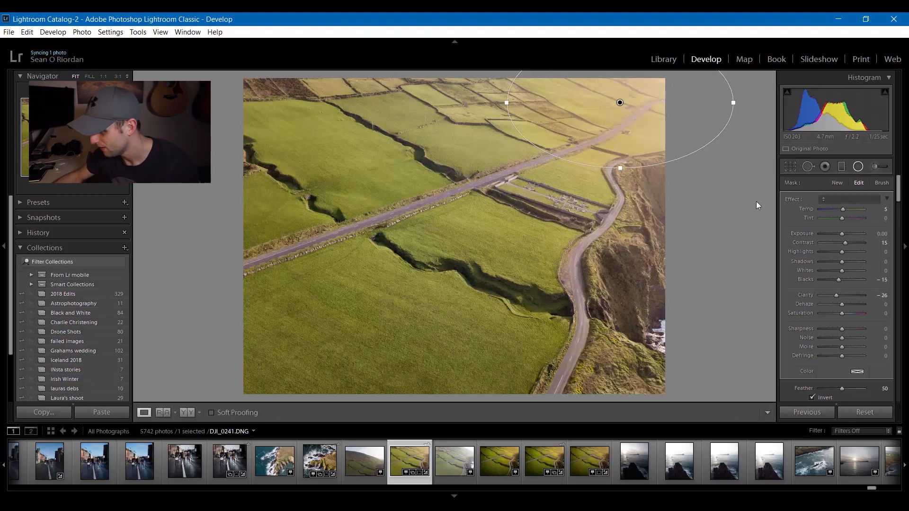
Set Clarity to +5, Vibrance to +17, Yellow luminance to +13, Green luminance to +7 and Green saturation to +16
{"action": "left_click_drag", "start_coordinate": [842, 354], "coordinate": [846, 374]}
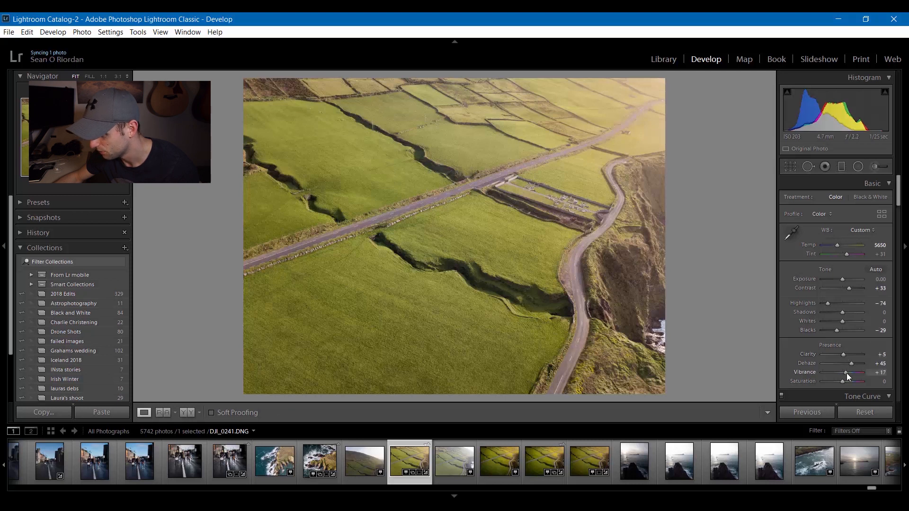
{"action": "scroll", "coordinate": [795, 294], "scroll_direction": "down", "scroll_amount": 10}
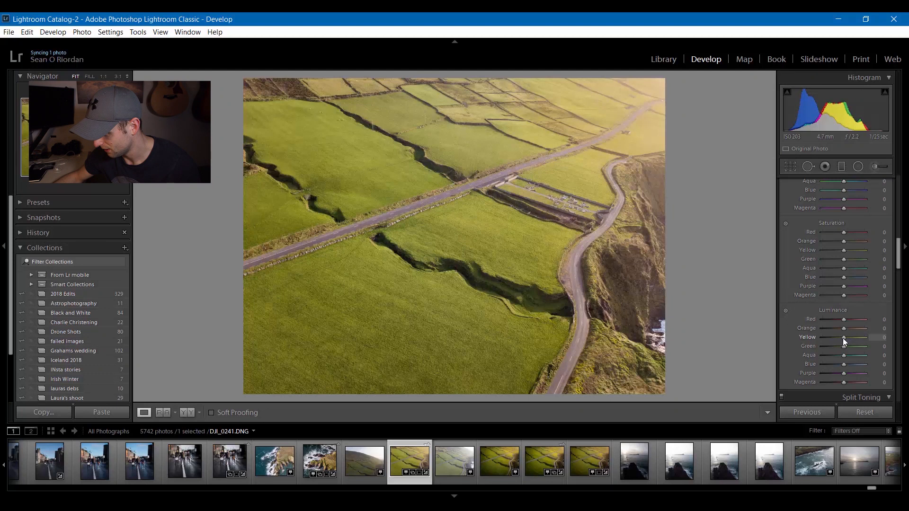
{"action": "left_click_drag", "start_coordinate": [844, 339], "coordinate": [845, 346]}
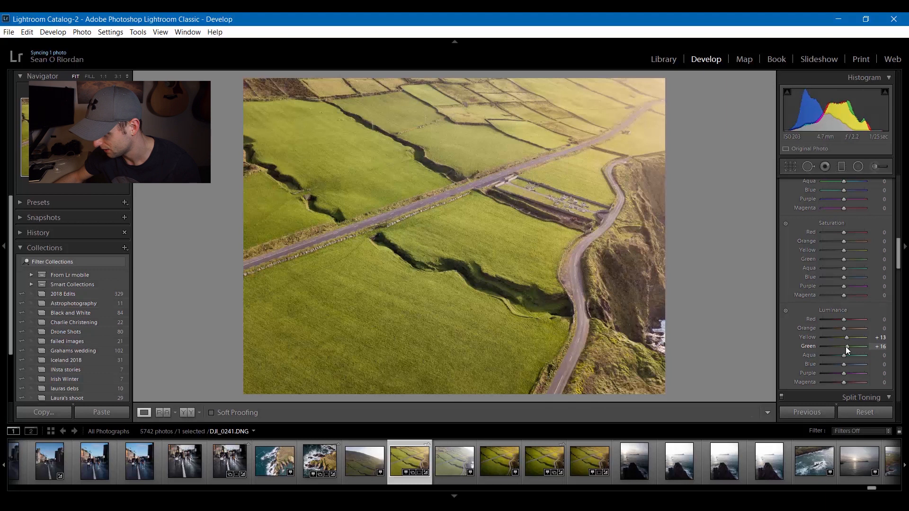
{"action": "left_click_drag", "start_coordinate": [845, 347], "coordinate": [844, 347]}
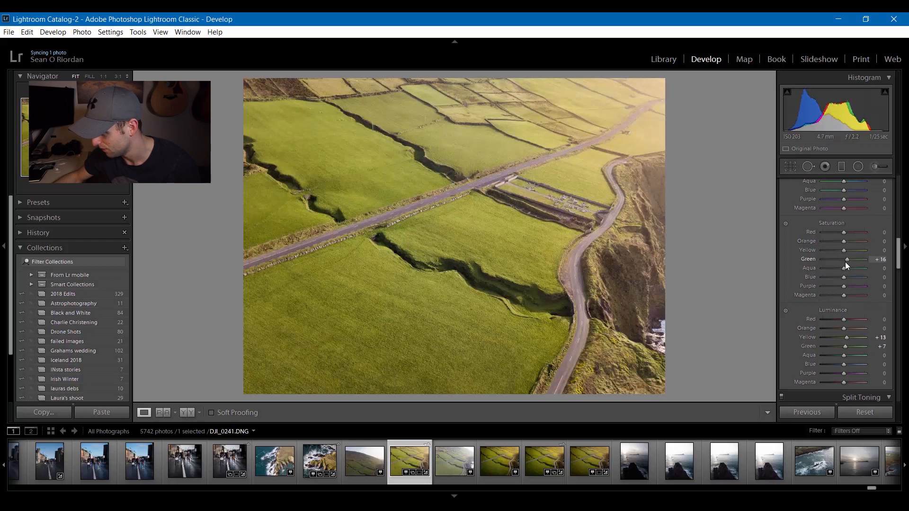
Set the global Highlights to -93 and Shadows to -10
{"action": "scroll", "coordinate": [845, 262], "scroll_direction": "up", "scroll_amount": 6}
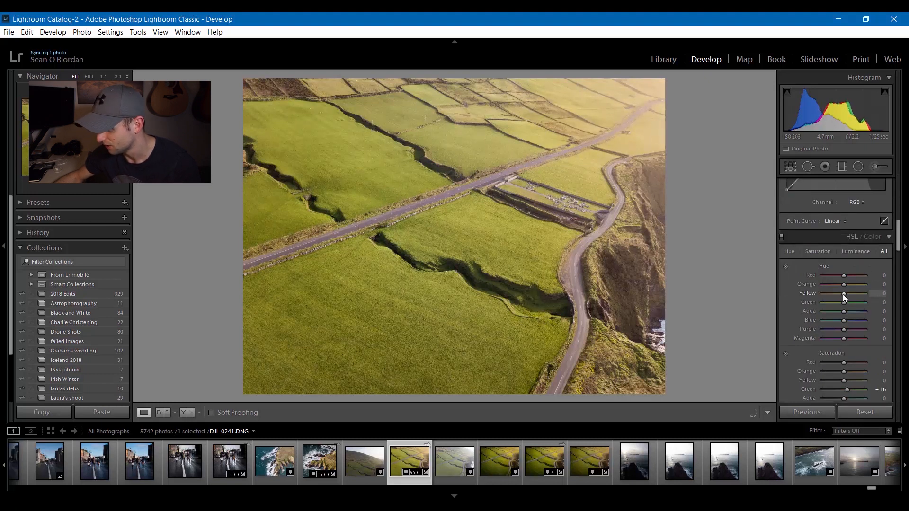
{"action": "scroll", "coordinate": [786, 269], "scroll_direction": "up", "scroll_amount": 8}
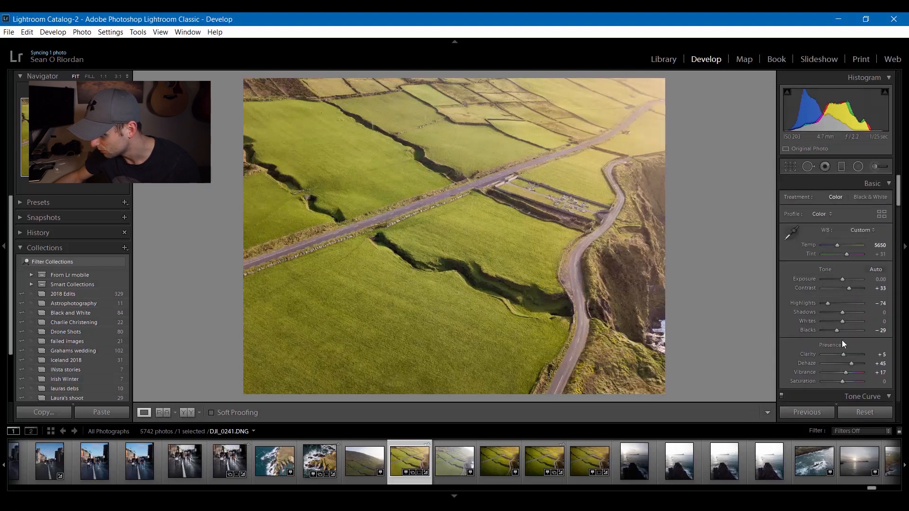
{"action": "left_click_drag", "start_coordinate": [826, 305], "coordinate": [825, 305]}
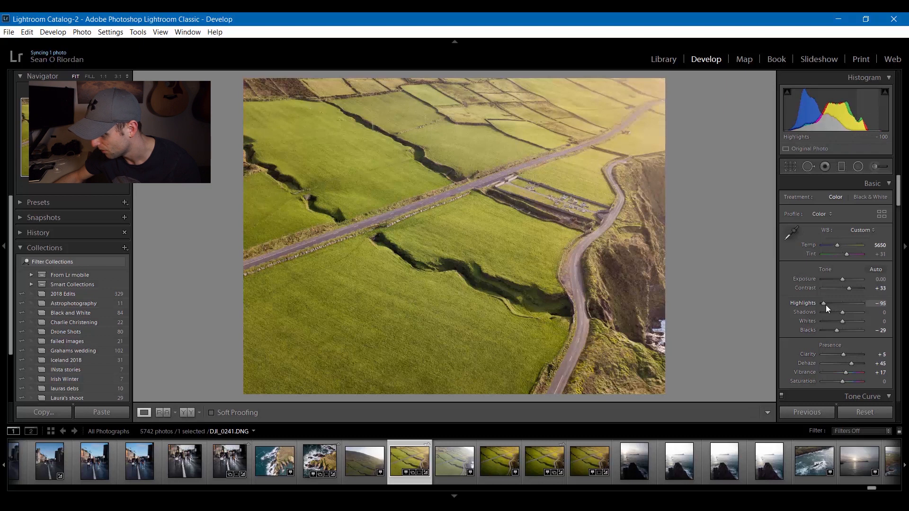
{"action": "key", "text": "Down"}
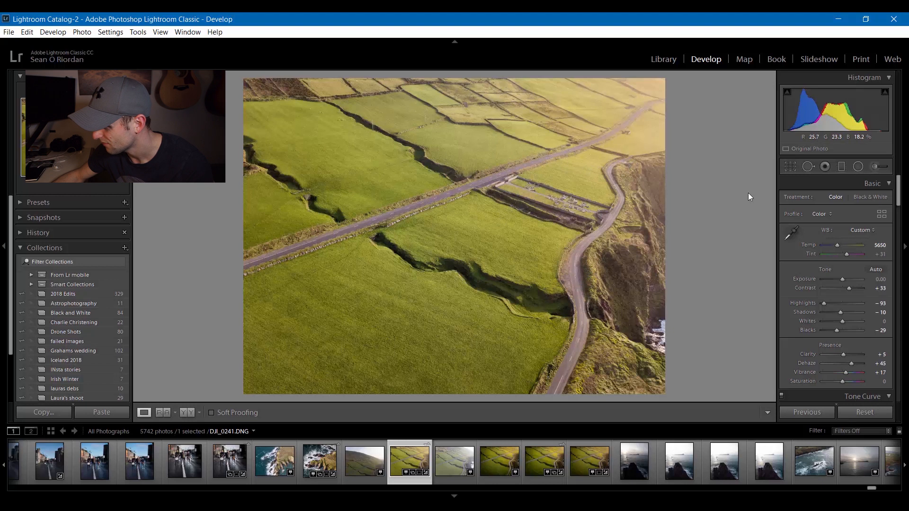
Start an Adjustment Brush with Saturation at -52 and Shadows at 13
{"action": "left_click", "coordinate": [875, 168]}
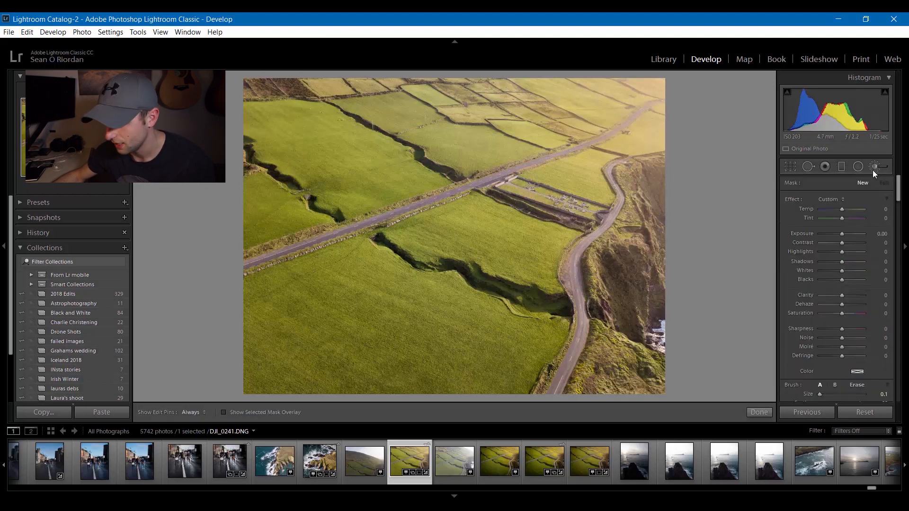
{"action": "left_click_drag", "start_coordinate": [837, 312], "coordinate": [834, 312]}
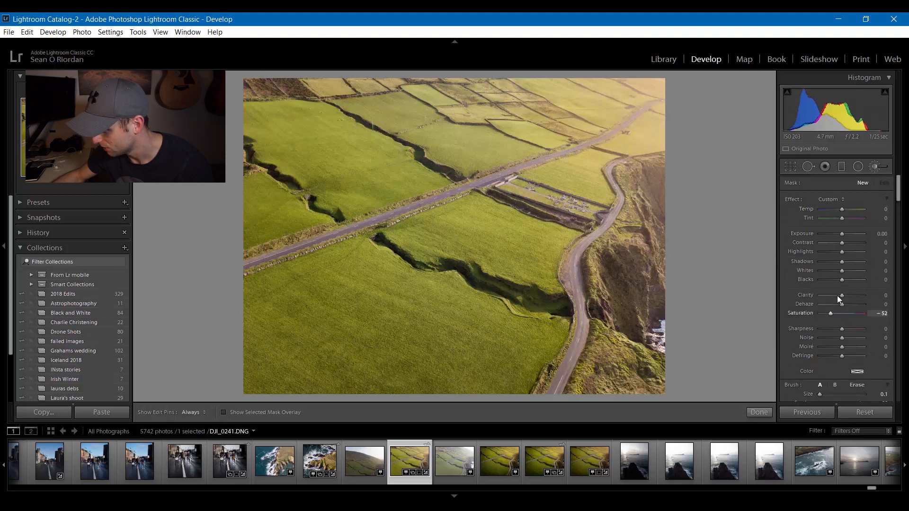
{"action": "left_click_drag", "start_coordinate": [843, 263], "coordinate": [847, 263]}
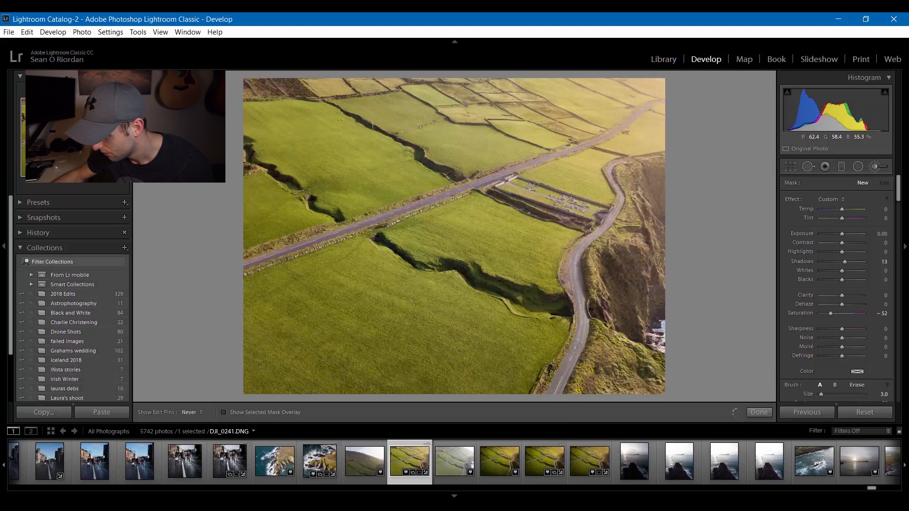
Paint the desaturating brush along the winding coastal road with brush sizes between 3 and 1, and finish the brush adjustment
{"action": "left_click_drag", "start_coordinate": [577, 347], "coordinate": [581, 248]}
{"action": "scroll", "coordinate": [581, 248], "scroll_direction": "down", "scroll_amount": 1}
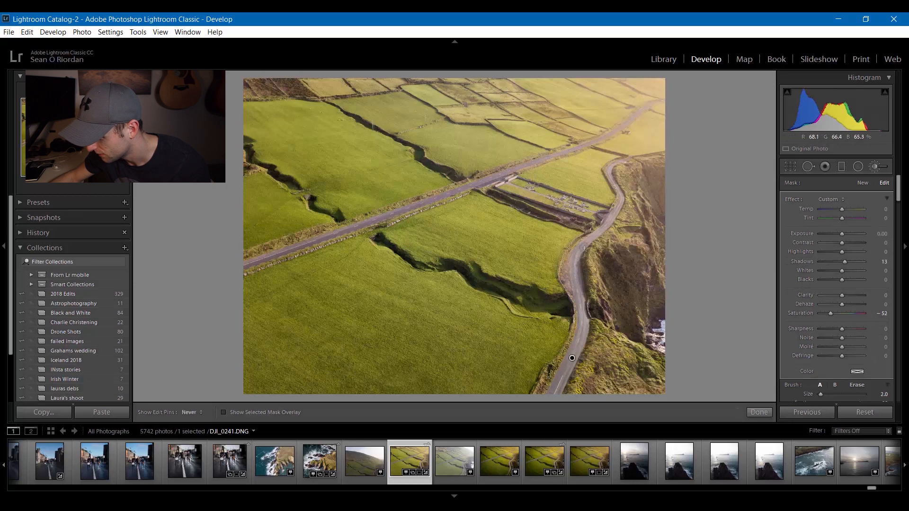
{"action": "left_click_drag", "start_coordinate": [599, 231], "coordinate": [576, 258]}
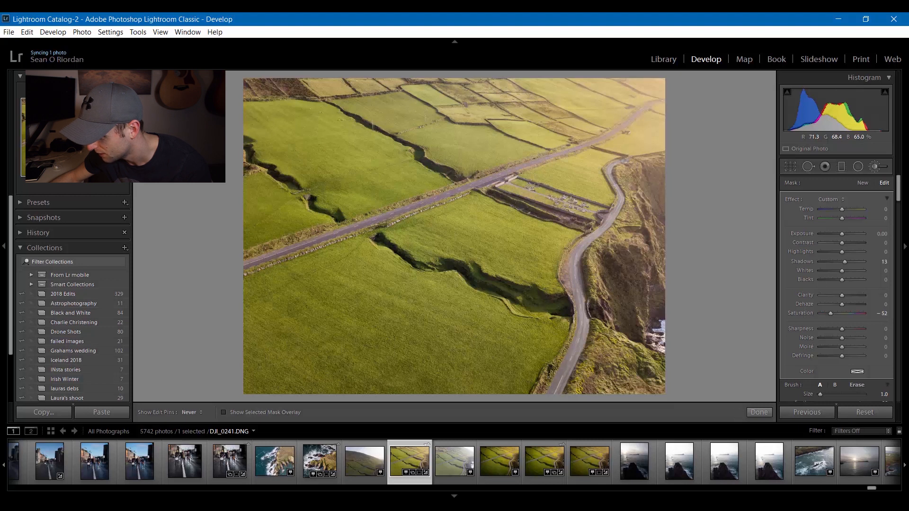
{"action": "key", "text": "h"}
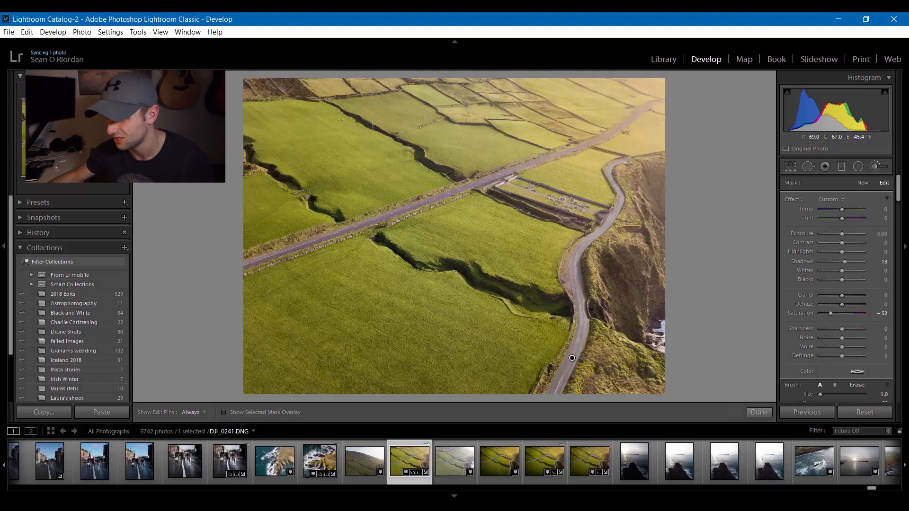
{"action": "scroll", "coordinate": [254, 262], "scroll_direction": "up", "scroll_amount": 1}
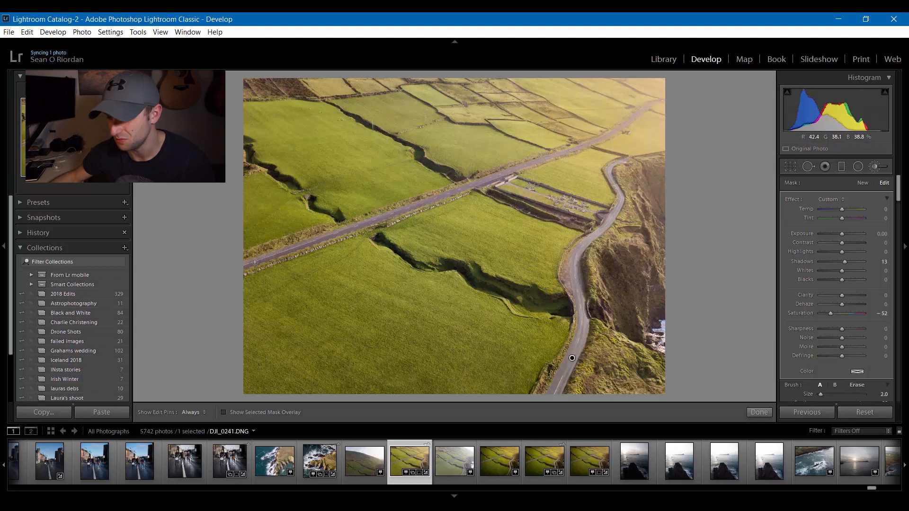
{"action": "key", "text": "h"}
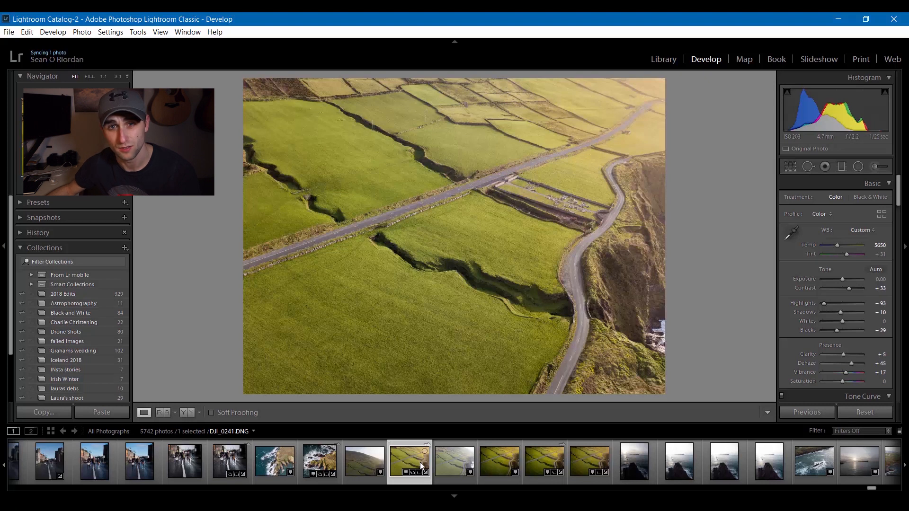
Create a virtual copy of DJI_0241.DNG and select the original photo again
{"action": "right_click", "coordinate": [408, 461]}
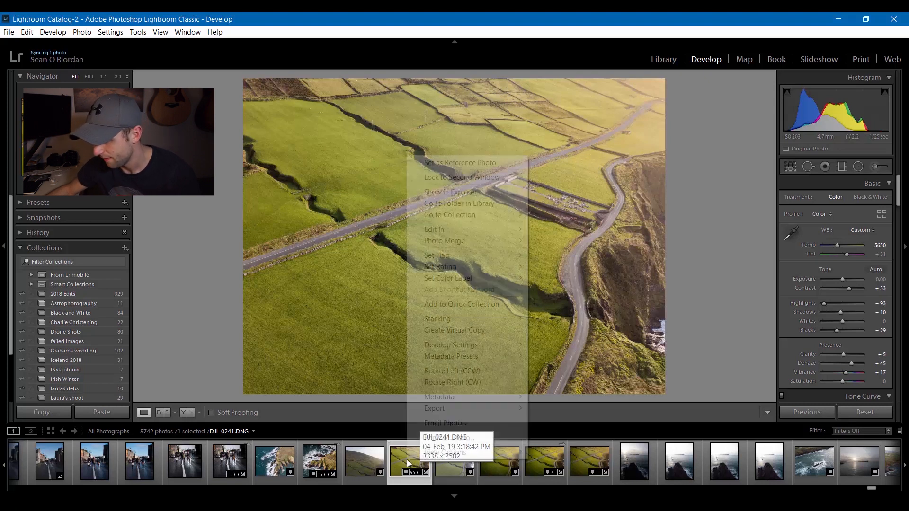
{"action": "left_click", "coordinate": [454, 330]}
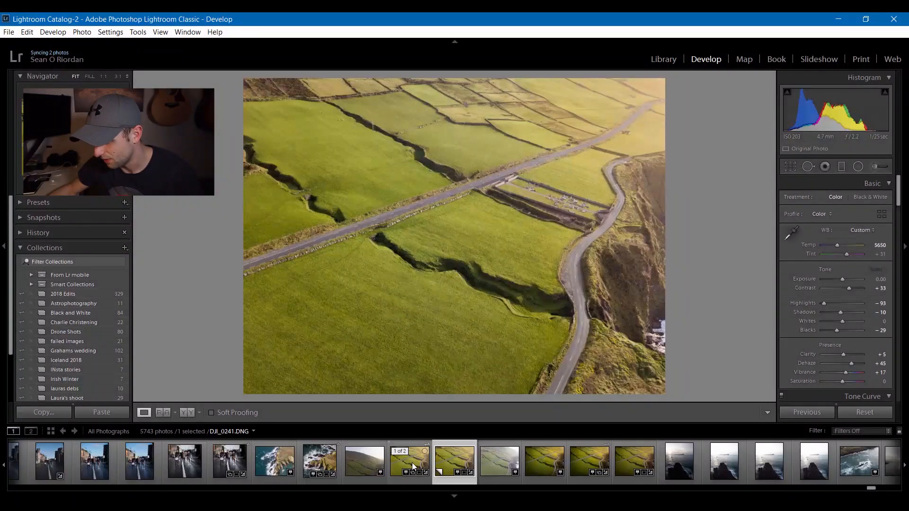
{"action": "left_click", "coordinate": [412, 465]}
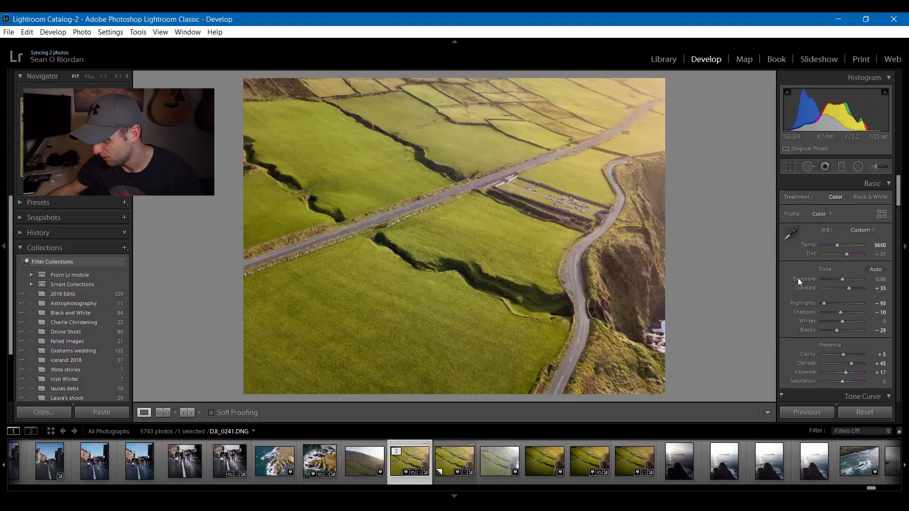
Set the original photo's Post-Crop Vignetting Amount to -35 with the Highlight Priority style
{"action": "scroll", "coordinate": [811, 266], "scroll_direction": "down", "scroll_amount": 10}
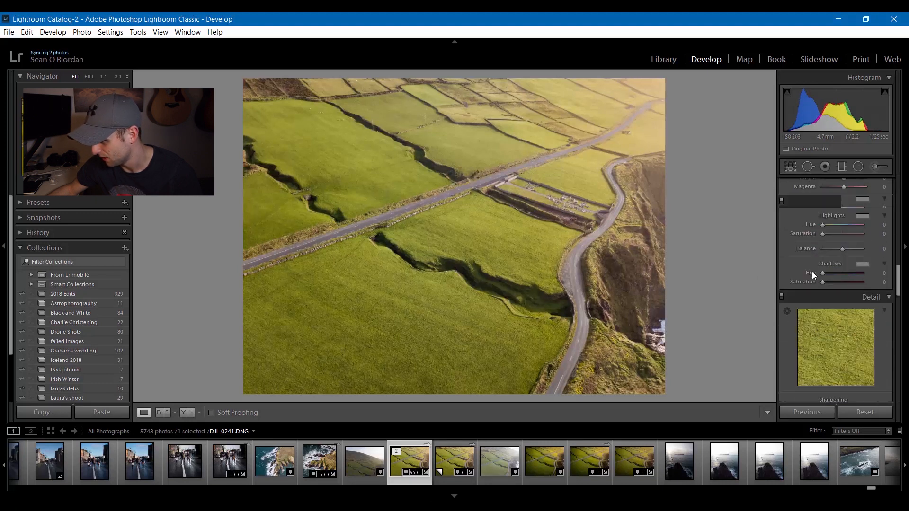
{"action": "scroll", "coordinate": [811, 273], "scroll_direction": "down", "scroll_amount": 8}
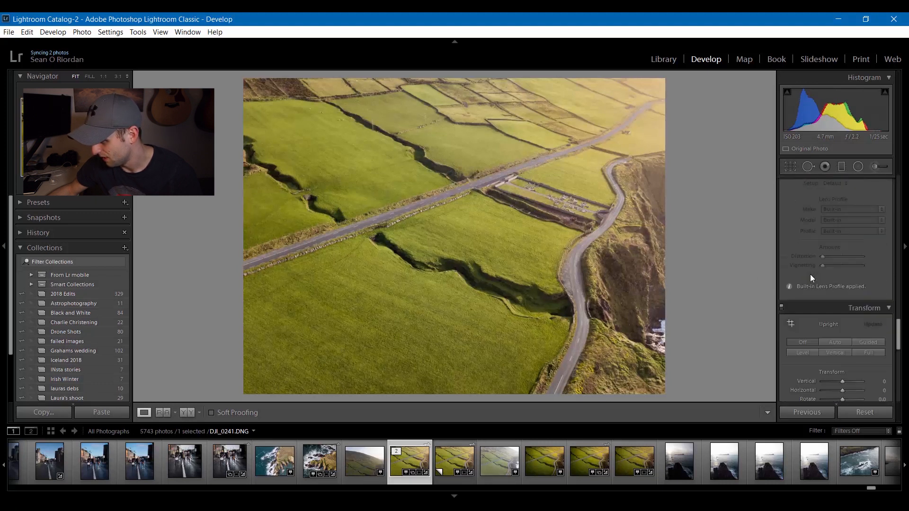
{"action": "scroll", "coordinate": [811, 275], "scroll_direction": "up", "scroll_amount": 6}
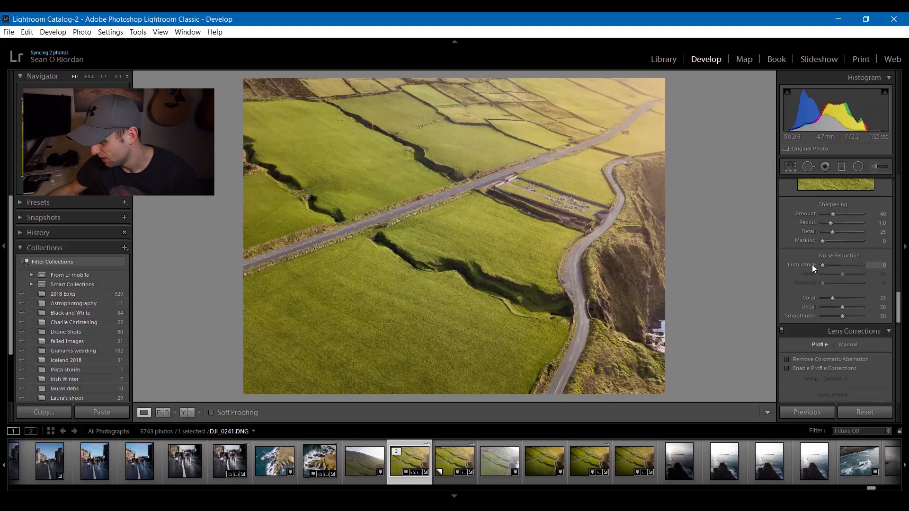
{"action": "scroll", "coordinate": [811, 266], "scroll_direction": "down", "scroll_amount": 10}
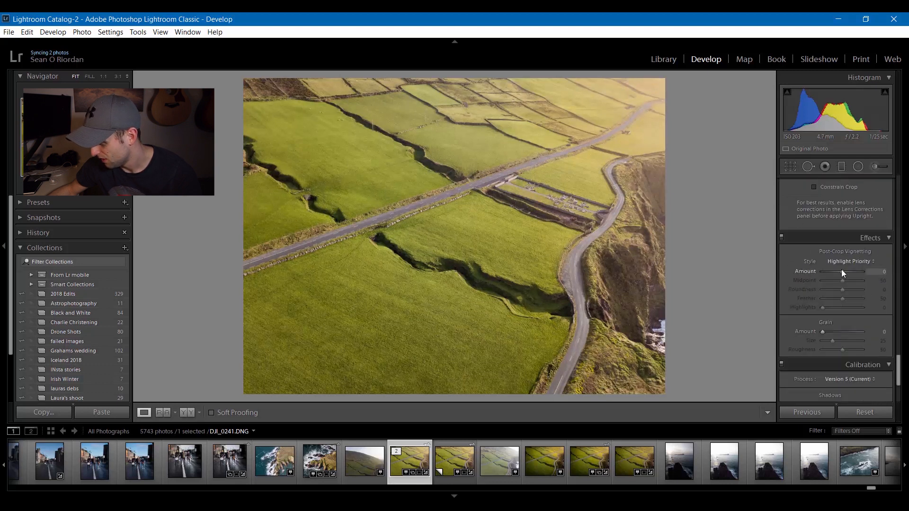
{"action": "scroll", "coordinate": [841, 269], "scroll_direction": "down", "scroll_amount": 3}
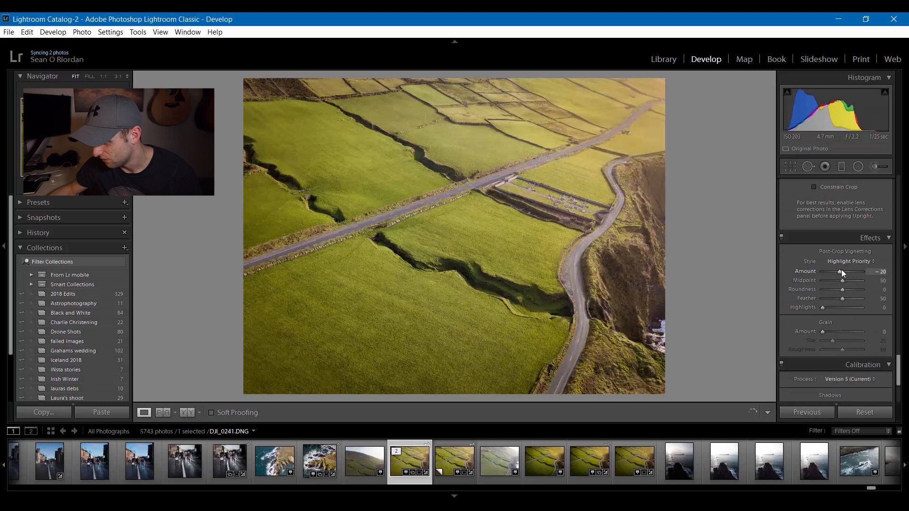
{"action": "scroll", "coordinate": [841, 269], "scroll_direction": "down", "scroll_amount": 4}
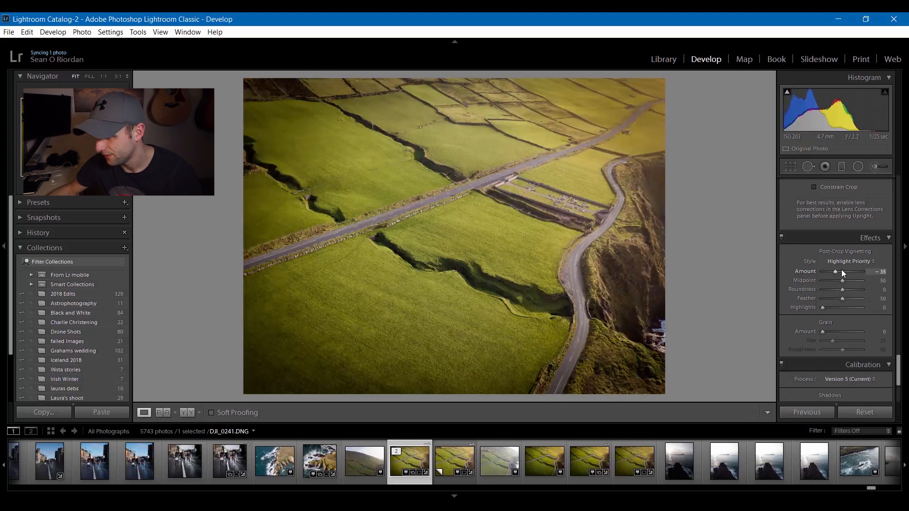
{"action": "scroll", "coordinate": [841, 269], "scroll_direction": "up", "scroll_amount": 1}
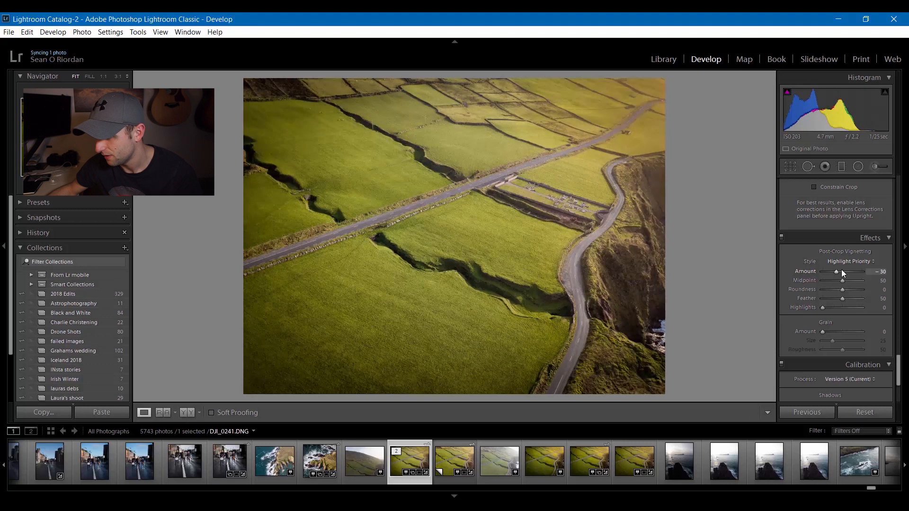
{"action": "scroll", "coordinate": [842, 269], "scroll_direction": "down", "scroll_amount": 1}
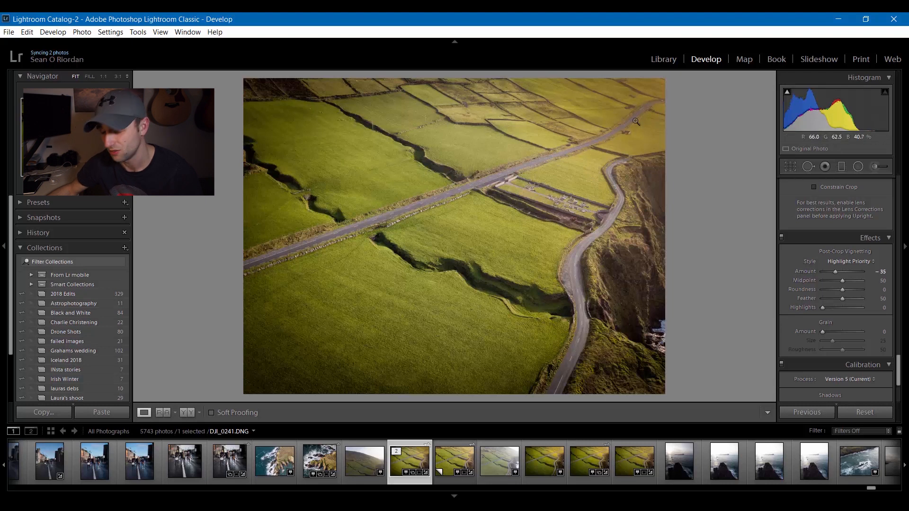
Select the original together with its virtual copy and open both as layers in Photoshop
{"action": "left_click", "coordinate": [452, 467], "text": "ctrl"}
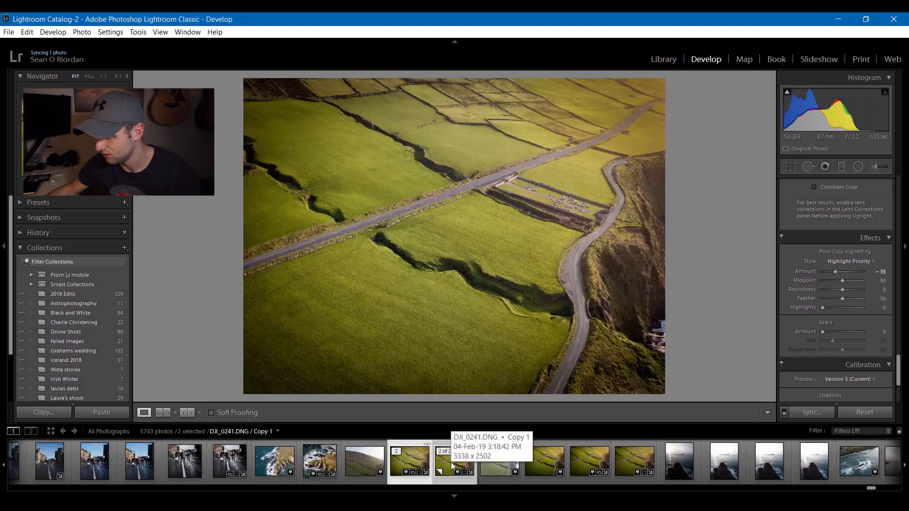
{"action": "right_click", "coordinate": [452, 466]}
{"action": "mouse_move", "coordinate": [549, 232]}
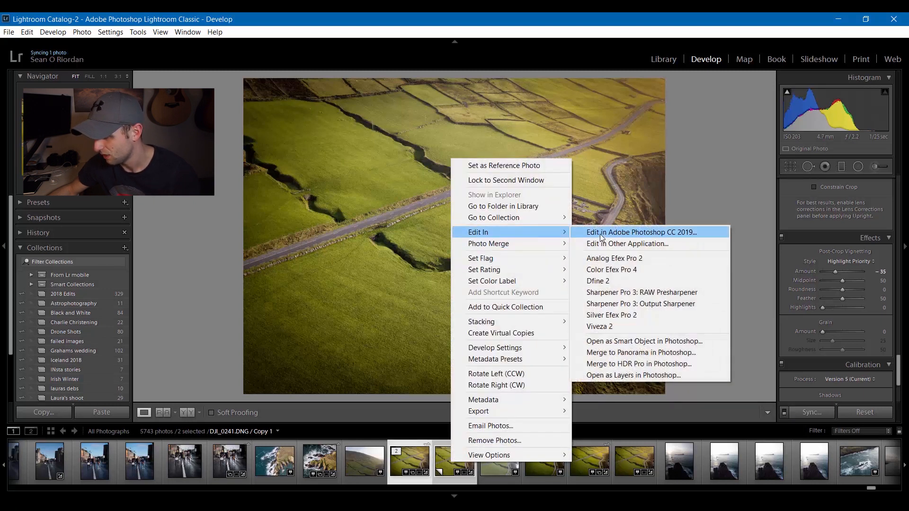
{"action": "left_click", "coordinate": [614, 375]}
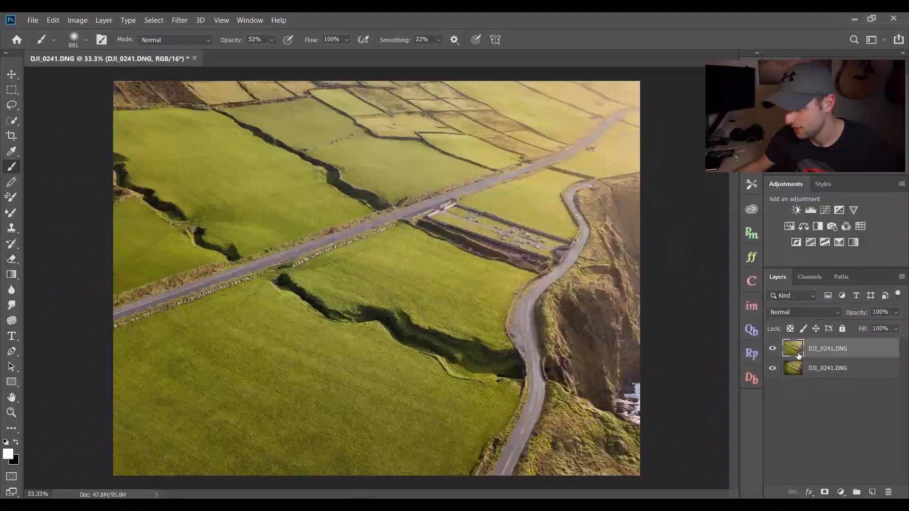
Add a black mask to the brighter top layer and reveal its glow over the far sunlit fields with a white brush at 53% opacity
{"action": "left_click", "coordinate": [772, 348]}
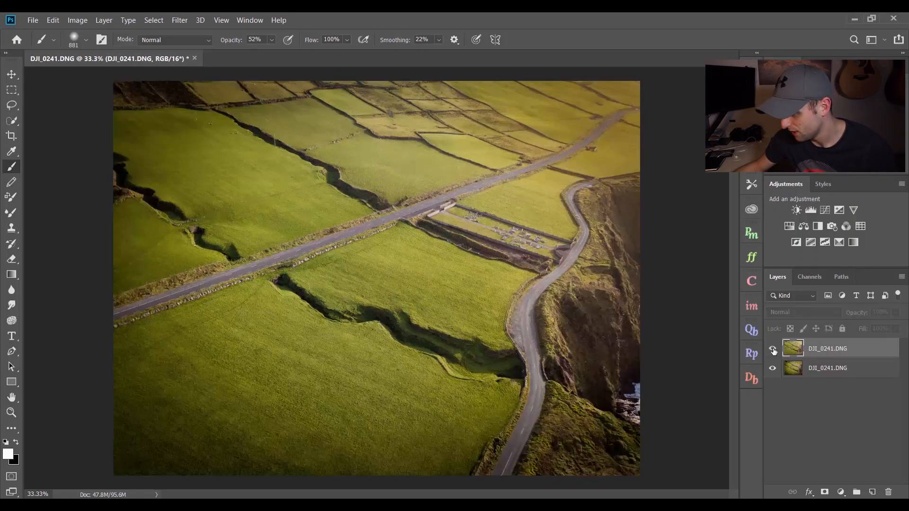
{"action": "left_click", "coordinate": [772, 349]}
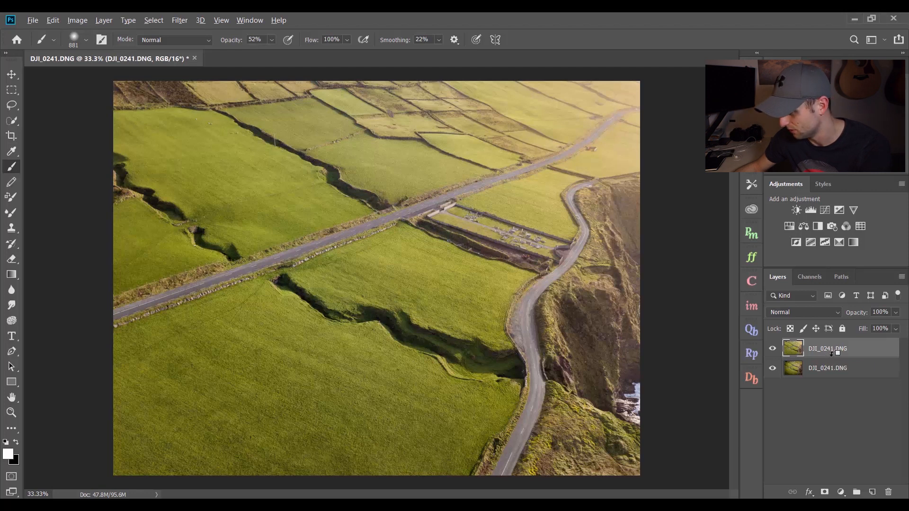
{"action": "left_click", "coordinate": [824, 489], "text": "alt"}
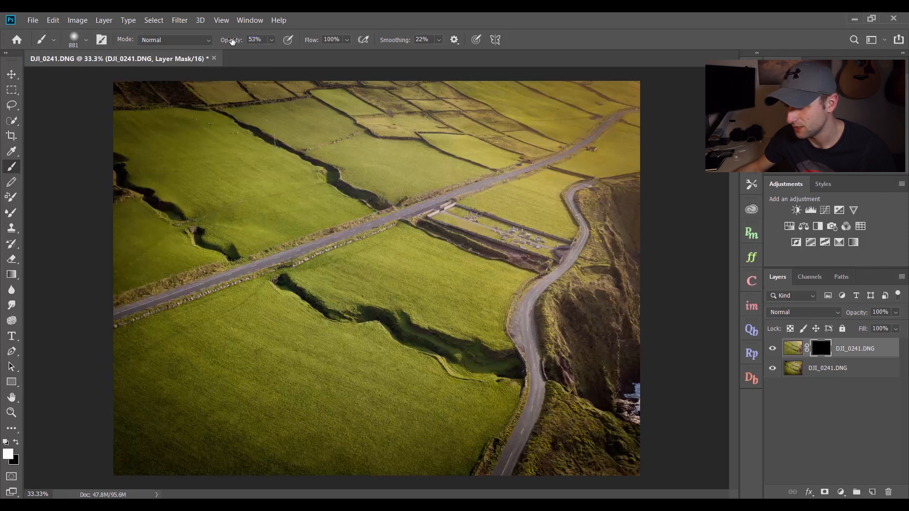
{"action": "mouse_move", "coordinate": [390, 152]}
{"action": "left_mouse_down"}
{"action": "mouse_move", "coordinate": [487, 113]}
{"action": "mouse_move", "coordinate": [623, 149]}
{"action": "mouse_move", "coordinate": [592, 112]}
{"action": "mouse_move", "coordinate": [393, 118]}
{"action": "mouse_move", "coordinate": [589, 118]}
{"action": "mouse_move", "coordinate": [616, 187]}
{"action": "mouse_move", "coordinate": [491, 232]}
{"action": "mouse_move", "coordinate": [568, 112]}
{"action": "mouse_move", "coordinate": [399, 101]}
{"action": "mouse_move", "coordinate": [419, 141]}
{"action": "mouse_move", "coordinate": [609, 126]}
{"action": "mouse_move", "coordinate": [609, 111]}
{"action": "mouse_move", "coordinate": [589, 112]}
{"action": "left_mouse_up"}
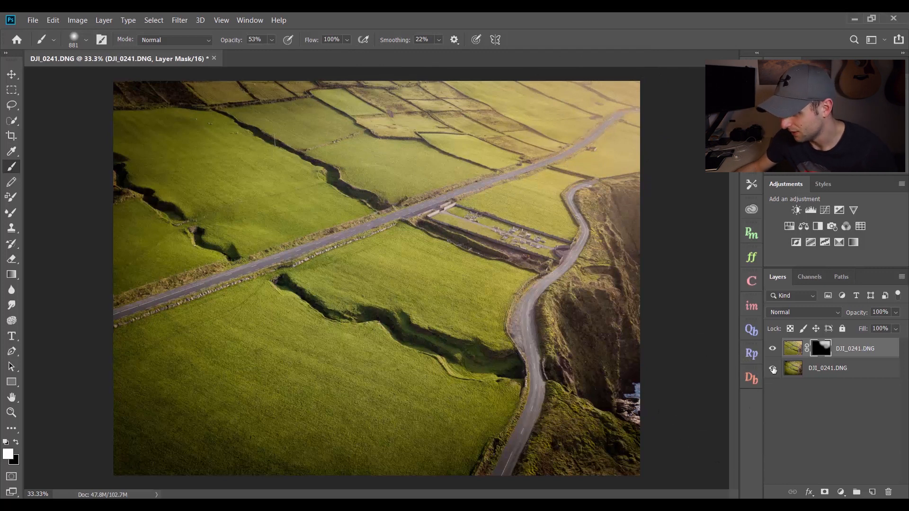
Compare the image with and without the masked layer, and set the brush to black at 16% opacity
{"action": "left_click", "coordinate": [773, 350]}
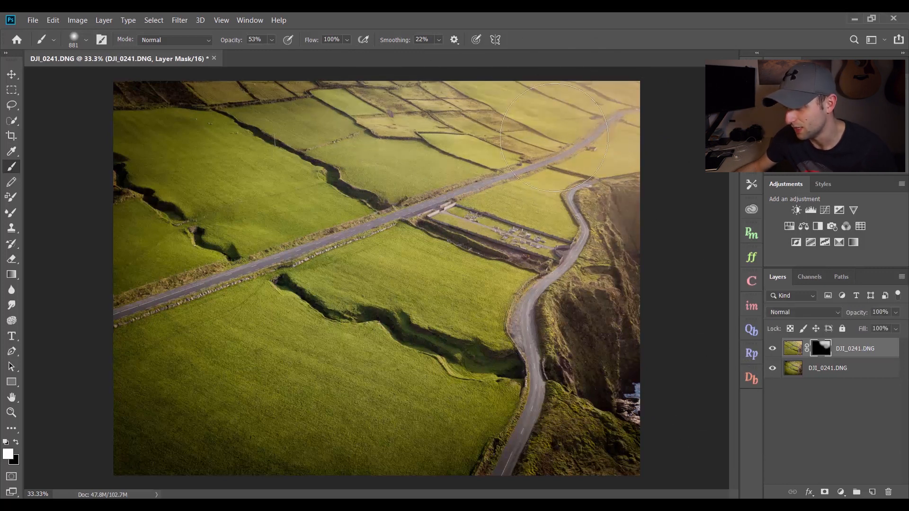
{"action": "left_click", "coordinate": [772, 348]}
{"action": "left_click", "coordinate": [773, 348]}
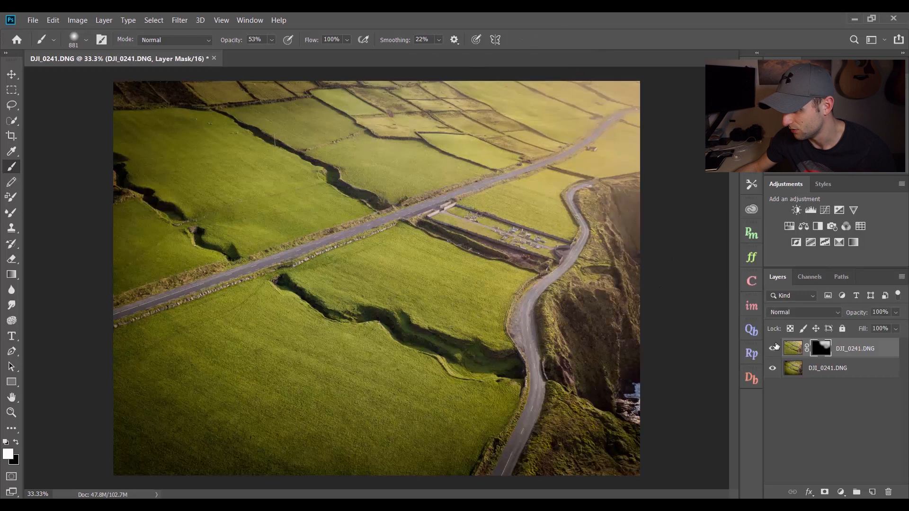
{"action": "left_click", "coordinate": [773, 348]}
{"action": "left_click", "coordinate": [773, 349]}
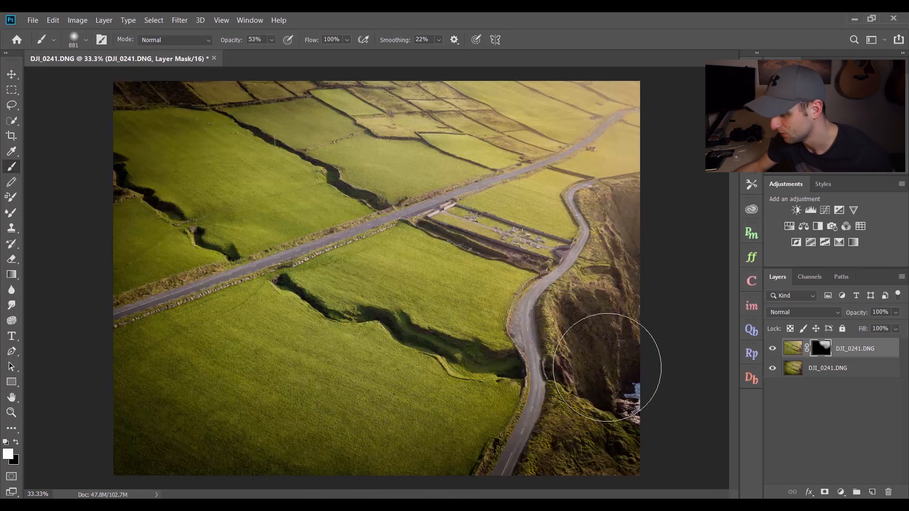
{"action": "left_click", "coordinate": [17, 442]}
{"action": "left_click_drag", "start_coordinate": [234, 44], "coordinate": [210, 47]}
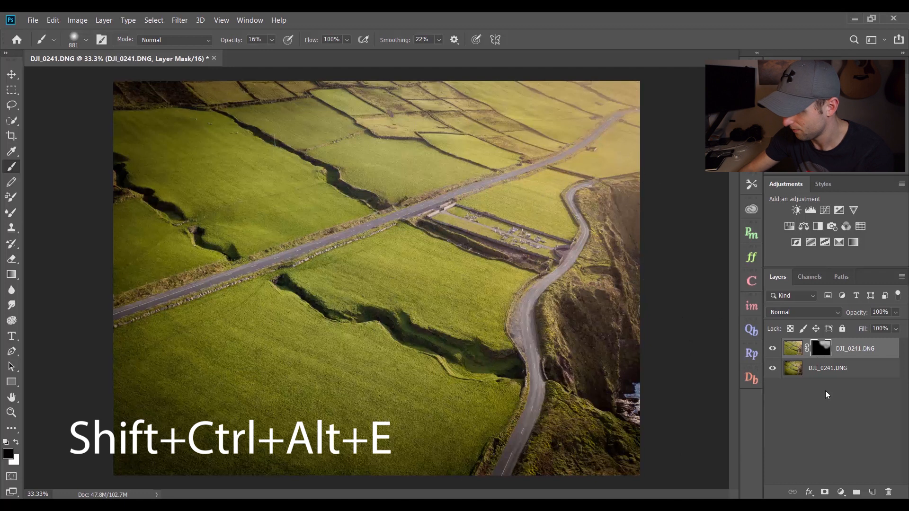
Stamp all visible layers into a new layer and add a Brightness/Contrast adjustment above it with slightly raised contrast
{"action": "key", "text": "shift+ctrl+alt+e"}
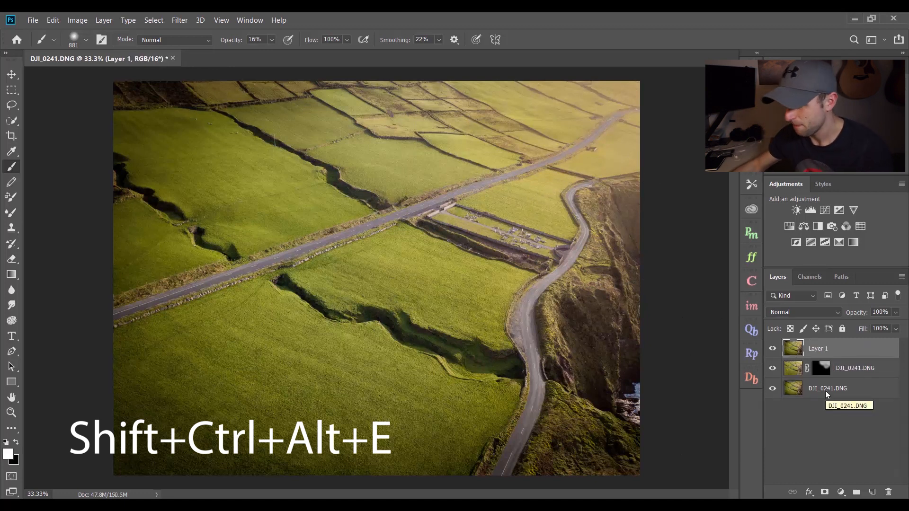
{"action": "left_click", "coordinate": [796, 210]}
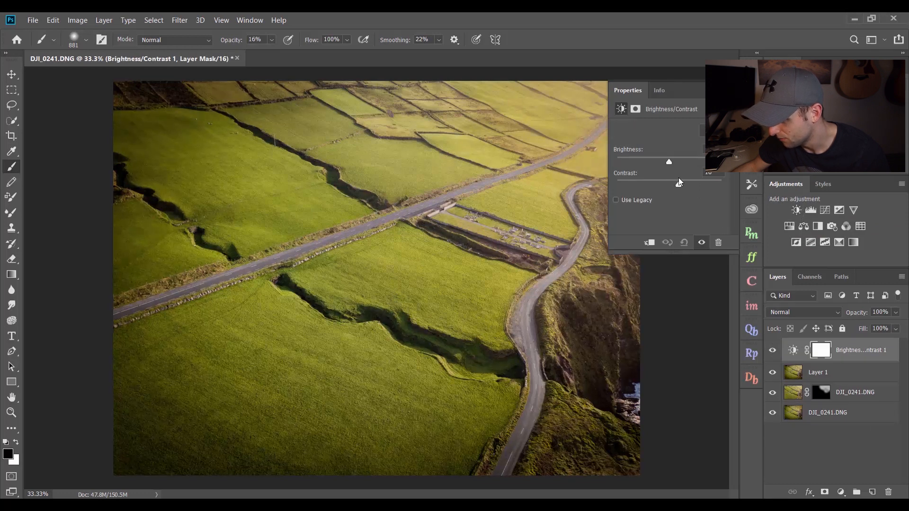
{"action": "left_click", "coordinate": [722, 91]}
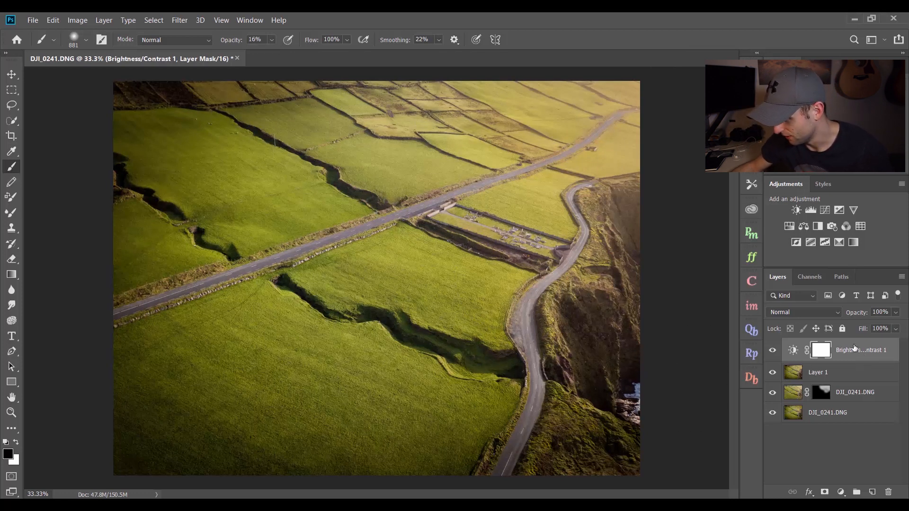
{"action": "left_click", "coordinate": [755, 381]}
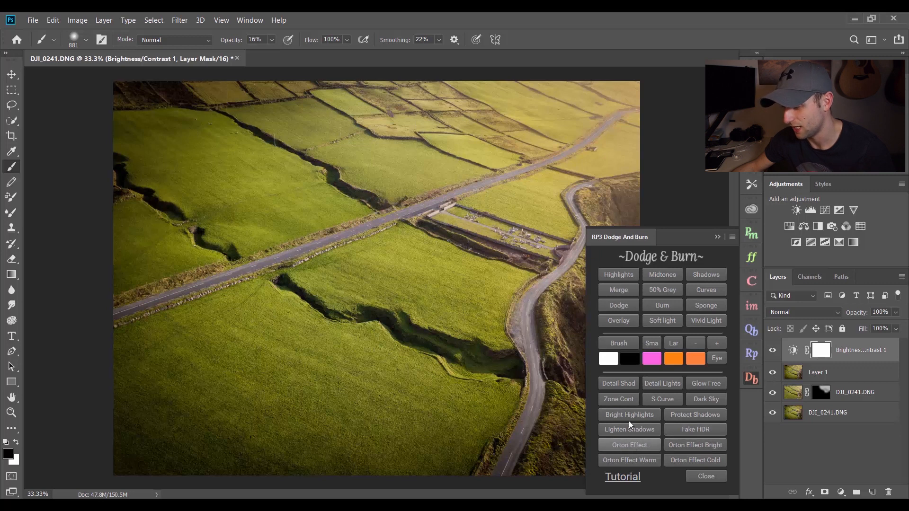
{"action": "left_click", "coordinate": [717, 237]}
{"action": "left_click", "coordinate": [180, 20]}
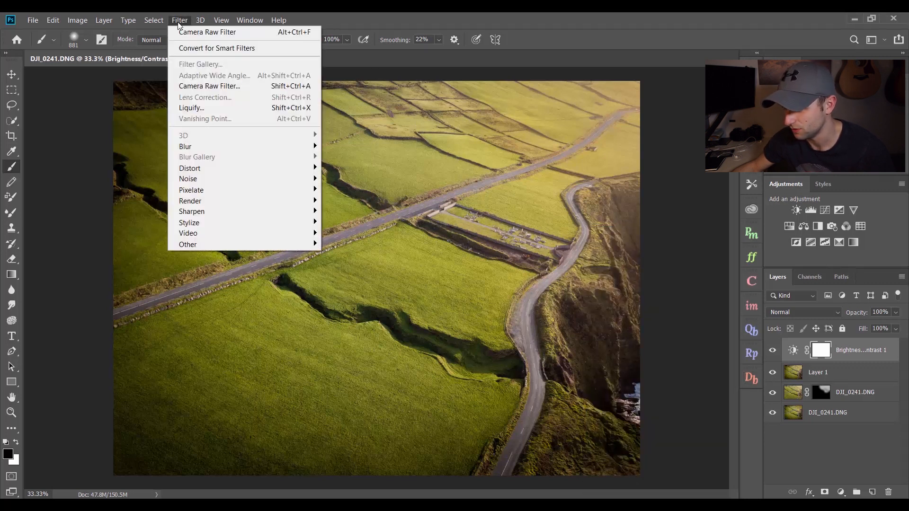
{"action": "mouse_move", "coordinate": [273, 146]}
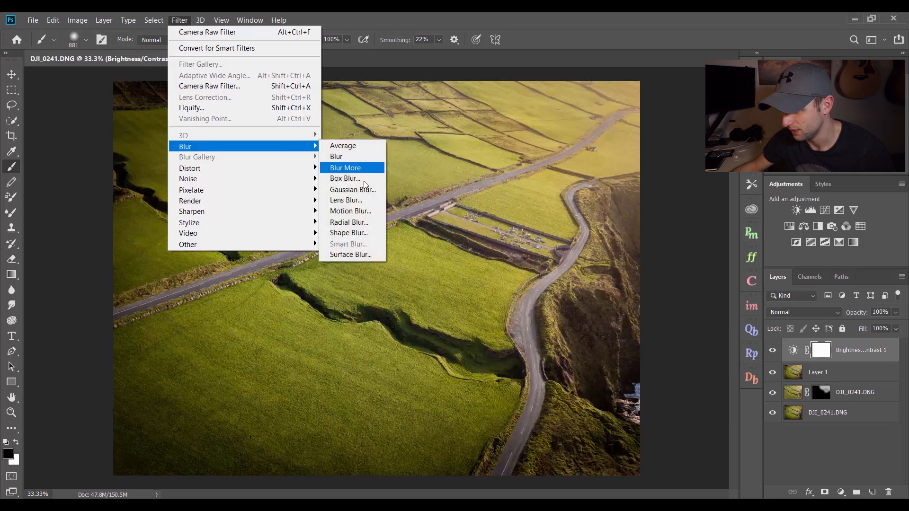
Run the Orton Effect action from the Dodge & Burn set, accepting a 47.2-pixel Gaussian Blur and input levels of 8, 1.00 and 227
{"action": "left_click", "coordinate": [748, 379]}
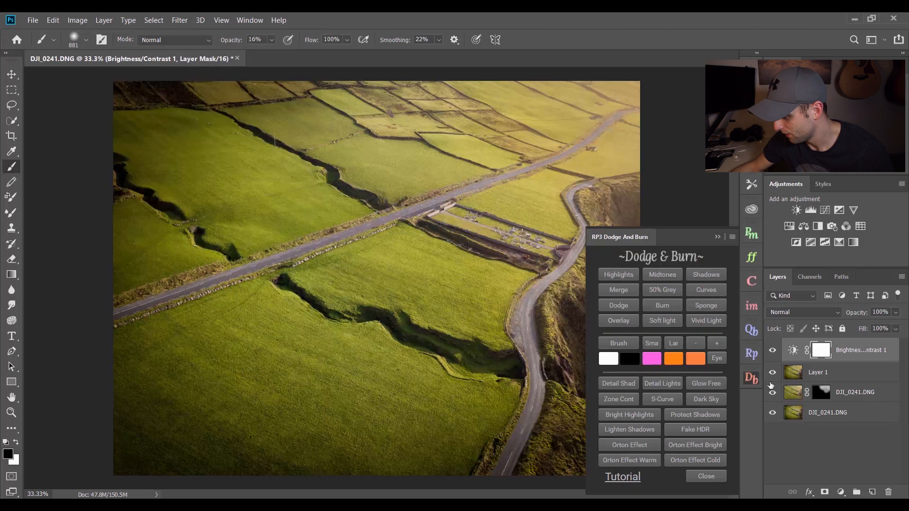
{"action": "left_click", "coordinate": [635, 443]}
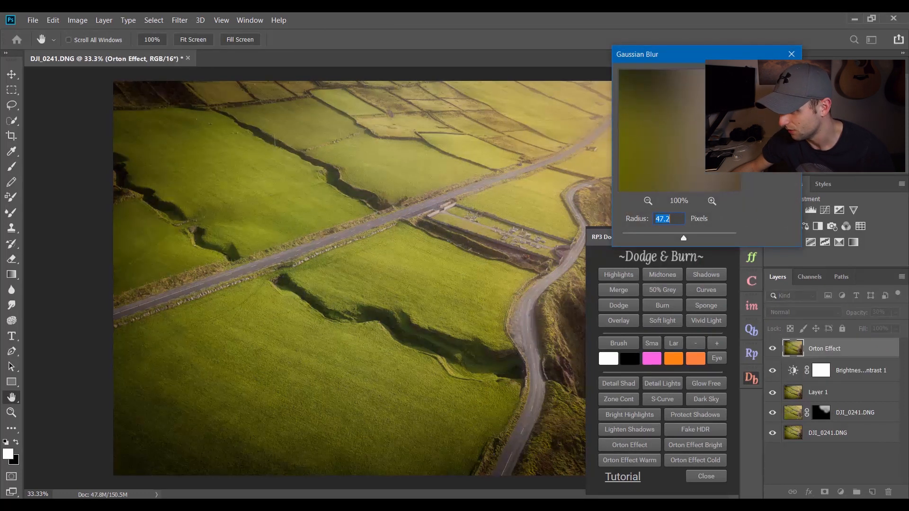
{"action": "key", "text": "Return"}
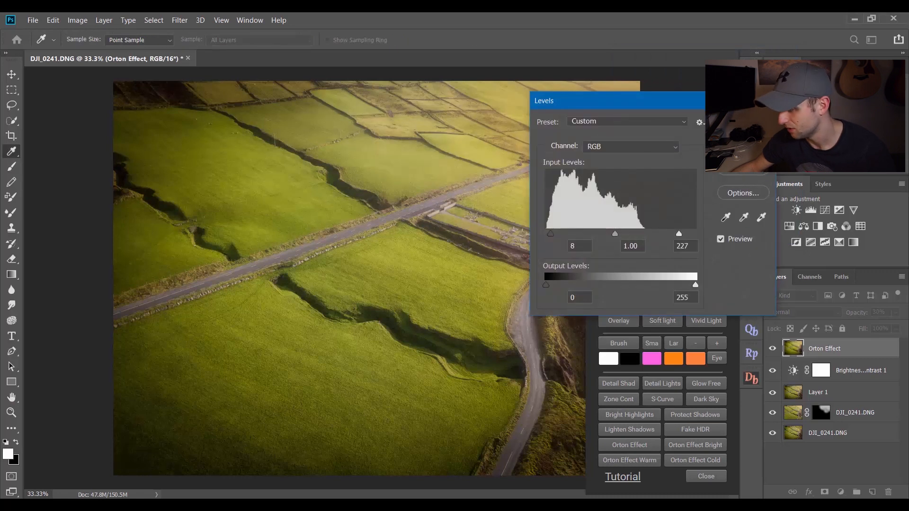
{"action": "key", "text": "Return"}
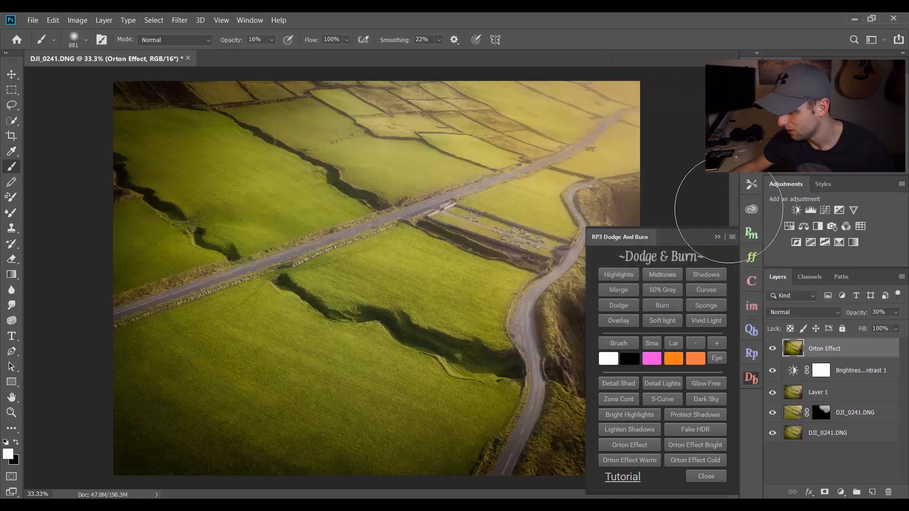
{"action": "left_click", "coordinate": [719, 237]}
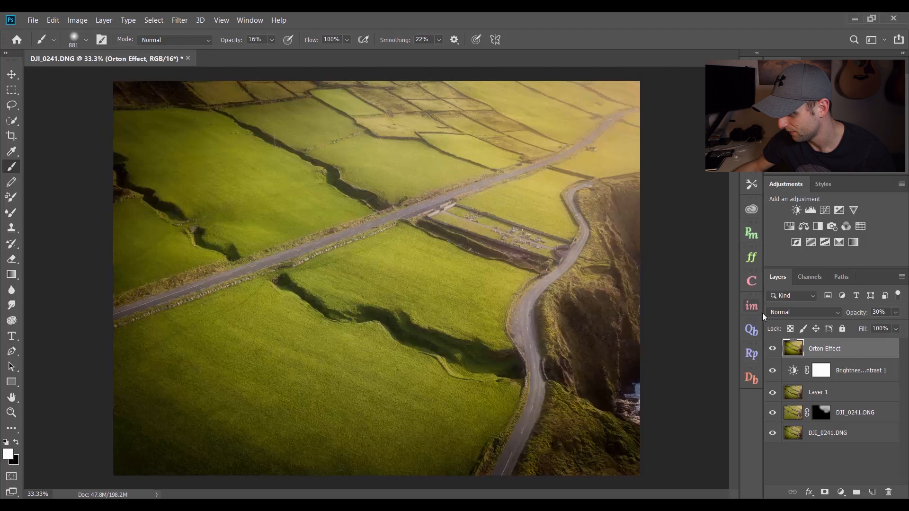
Add a black mask to the Orton Effect layer, paint white over the far sunlit fields, and lightly elsewhere at 10% brush opacity
{"action": "left_click", "coordinate": [824, 494], "text": "alt"}
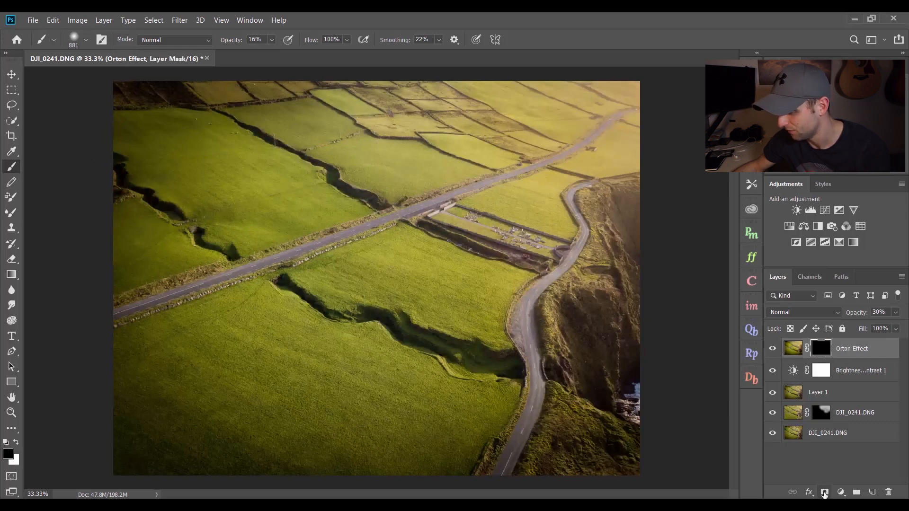
{"action": "left_click", "coordinate": [18, 441]}
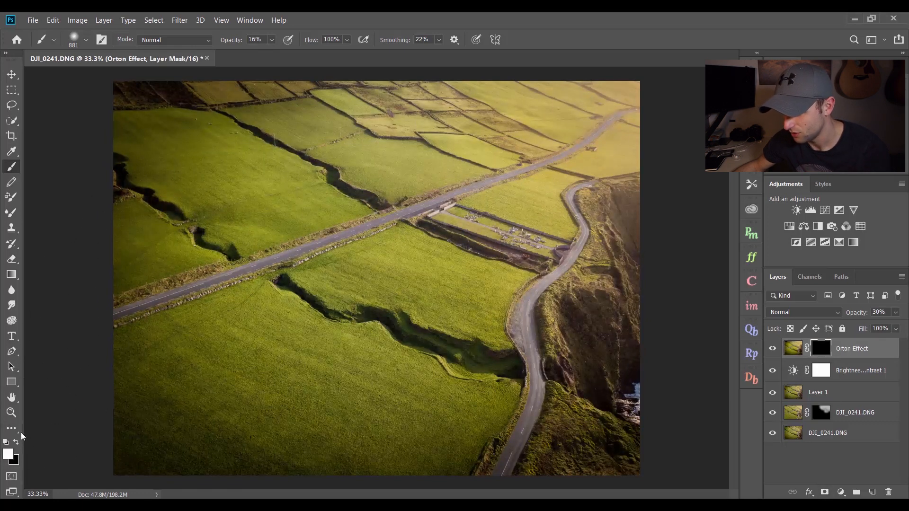
{"action": "mouse_move", "coordinate": [366, 199]}
{"action": "left_mouse_down"}
{"action": "mouse_move", "coordinate": [384, 202]}
{"action": "mouse_move", "coordinate": [374, 201]}
{"action": "left_mouse_up"}
{"action": "left_click_drag", "start_coordinate": [227, 41], "coordinate": [221, 40]}
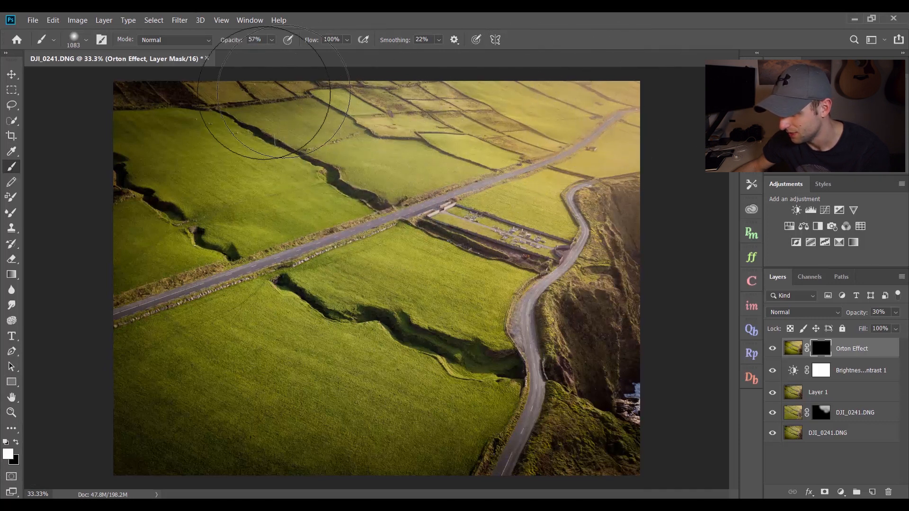
{"action": "mouse_move", "coordinate": [548, 157]}
{"action": "left_mouse_down"}
{"action": "mouse_move", "coordinate": [515, 115]}
{"action": "mouse_move", "coordinate": [468, 118]}
{"action": "mouse_move", "coordinate": [497, 120]}
{"action": "mouse_move", "coordinate": [471, 114]}
{"action": "left_mouse_up"}
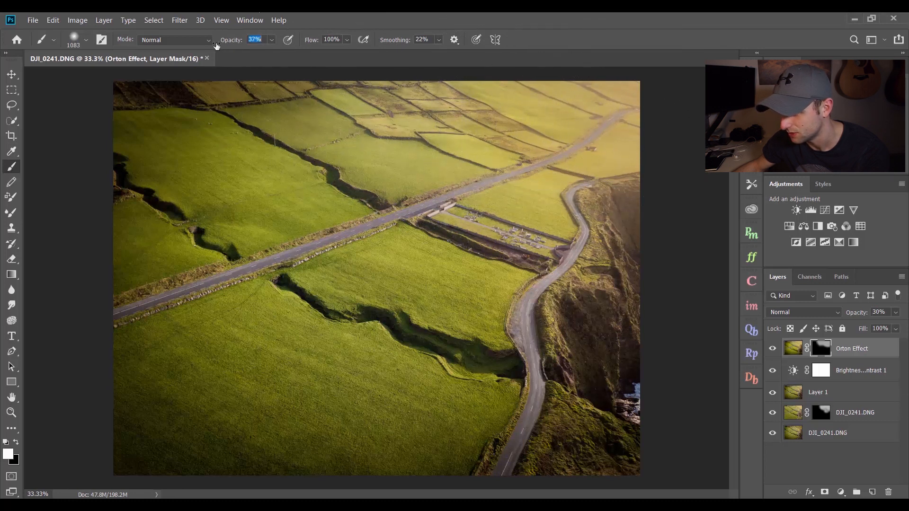
{"action": "type", "text": "10"}
{"action": "key", "text": "Return"}
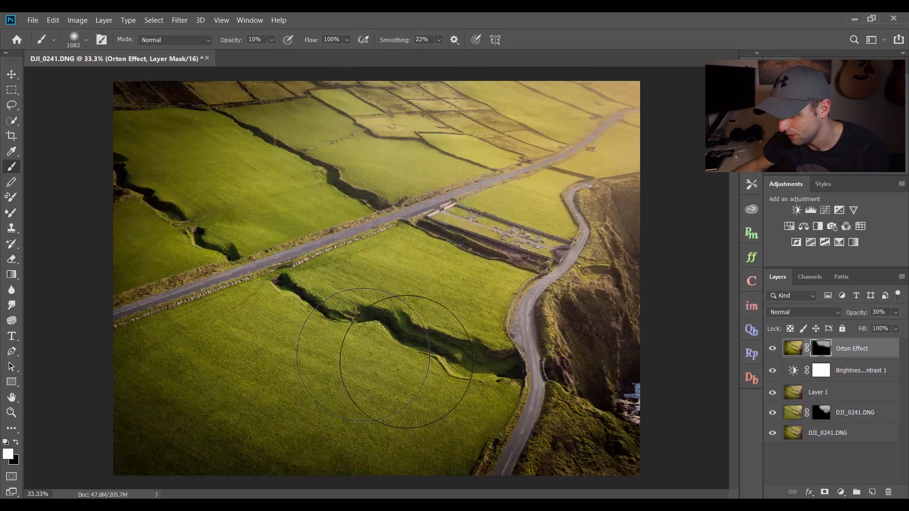
Compare the image with and without the masked Orton Effect layer by toggling its visibility
{"action": "left_click", "coordinate": [773, 349]}
{"action": "left_click", "coordinate": [773, 349]}
{"action": "left_click", "coordinate": [773, 349]}
{"action": "left_click", "coordinate": [773, 346]}
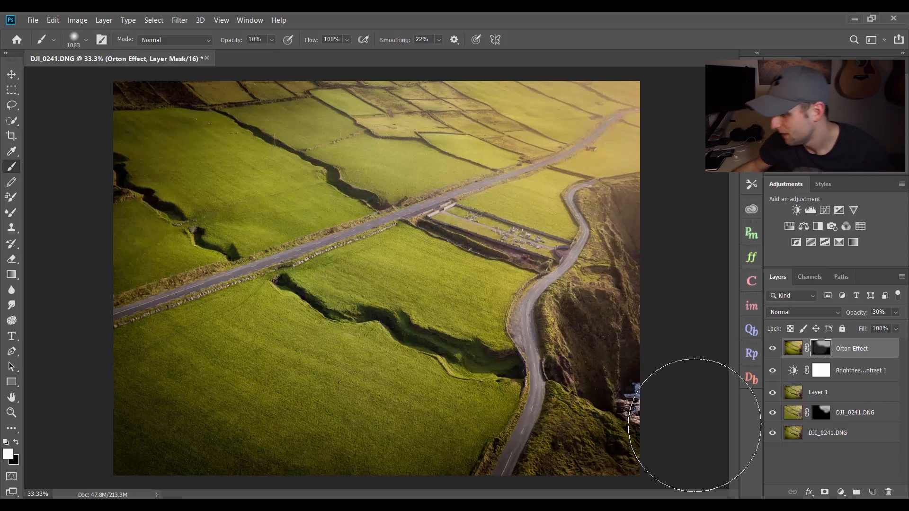
Add a Curves adjustment layer above the Orton Effect layer and slightly lower the upper end of its RGB curve
{"action": "left_click", "coordinate": [825, 209]}
{"action": "left_click_drag", "start_coordinate": [703, 173], "coordinate": [705, 174]}
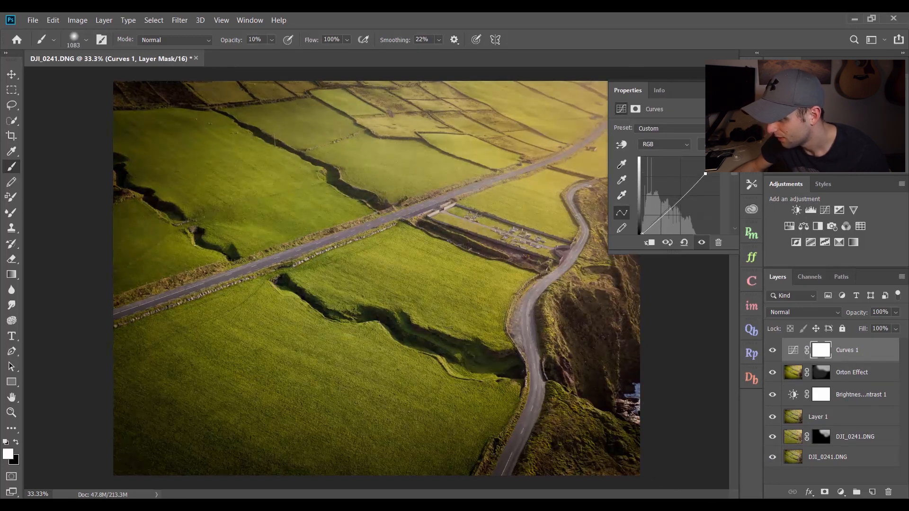
{"action": "left_click", "coordinate": [721, 90]}
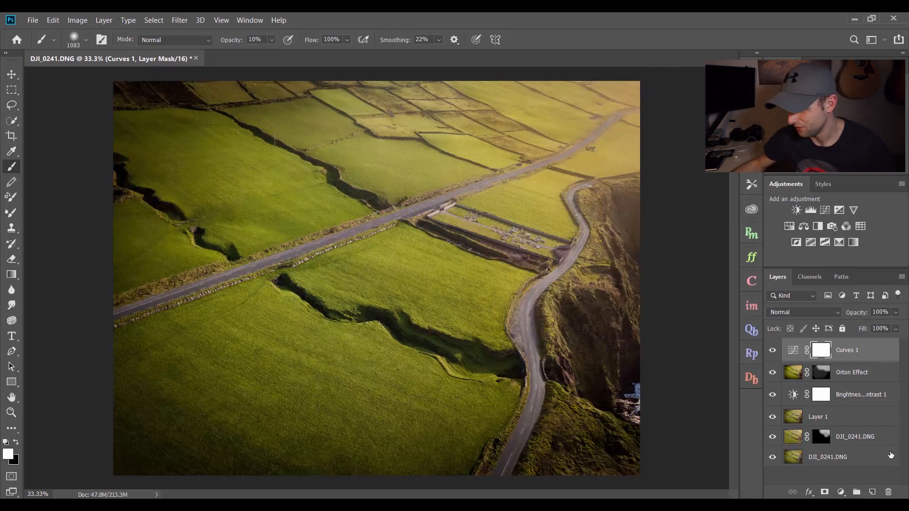
Switch to Lightroom, reset the develop settings of DJI_0241.DNG to its unedited look, and return to Photoshop
{"action": "key", "text": "alt+Tab"}
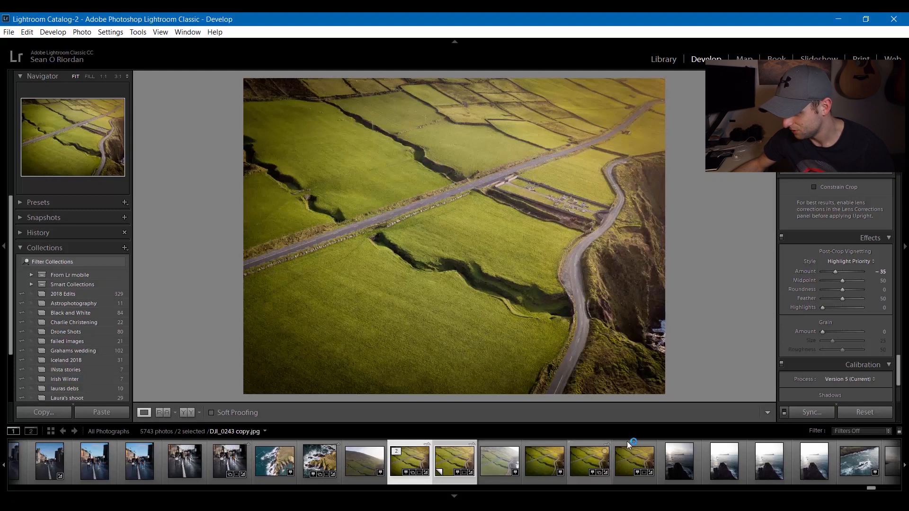
{"action": "left_click", "coordinate": [864, 413]}
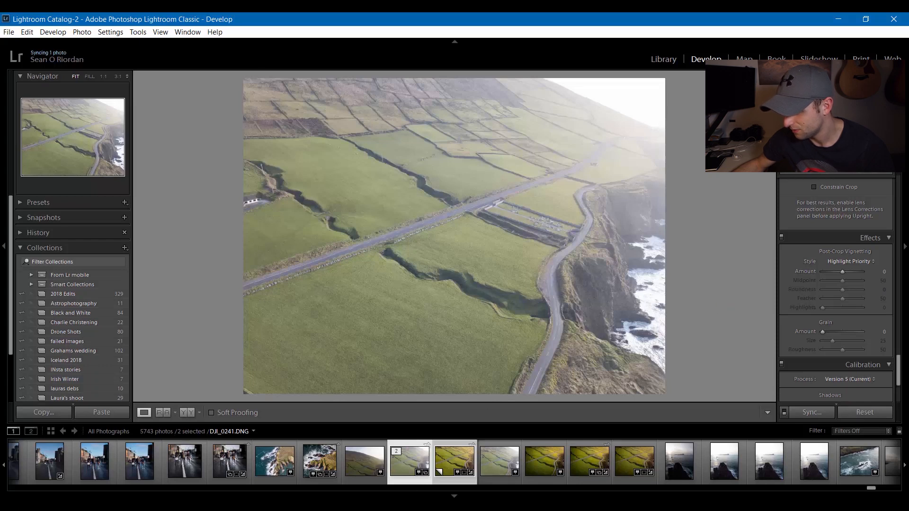
{"action": "left_click", "coordinate": [326, 461]}
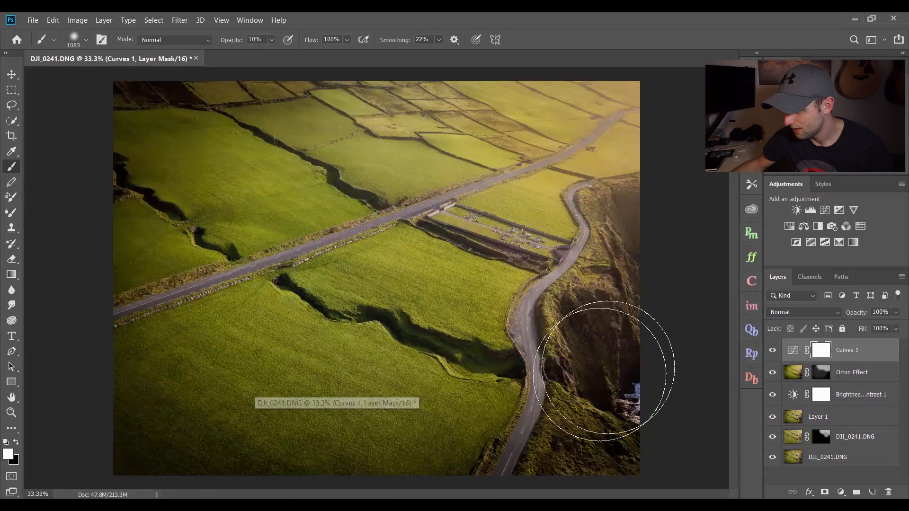